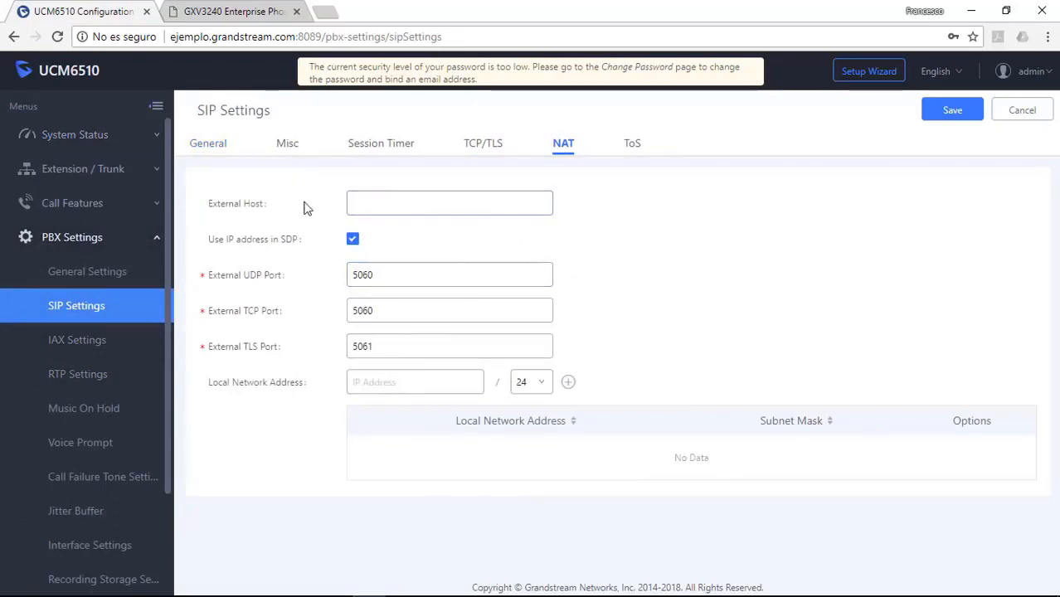
Step: Set the NAT External Host to ejemplo.grandstream.com
click(404, 203)
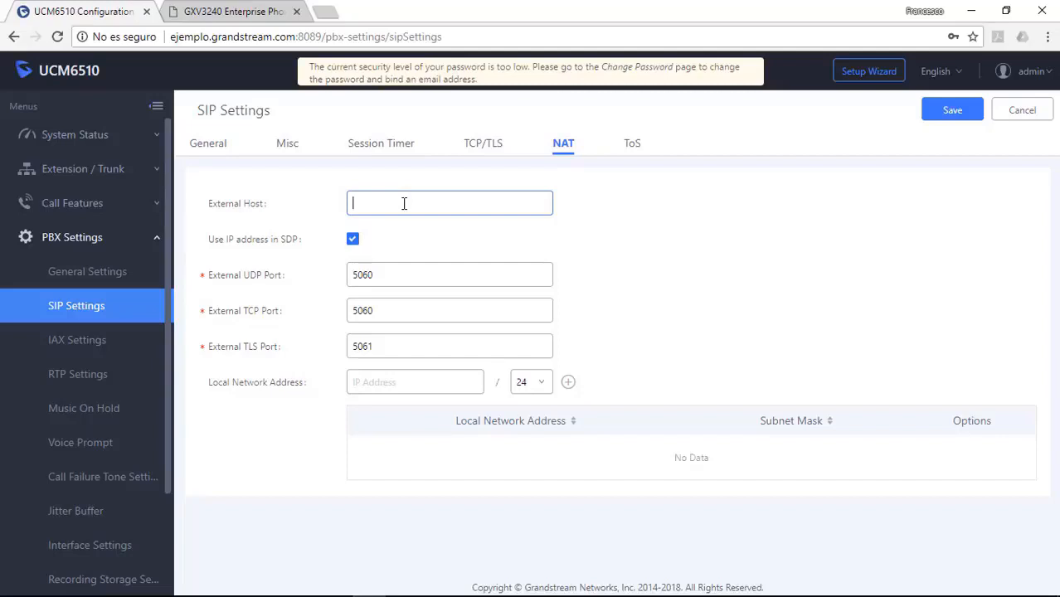
text(eje)
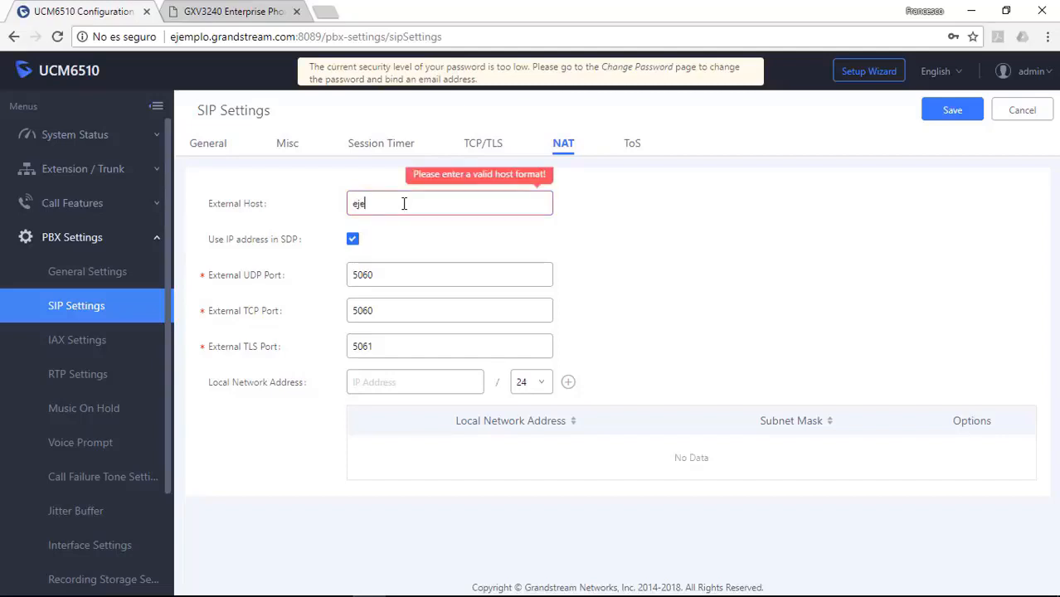
text(mplo.g)
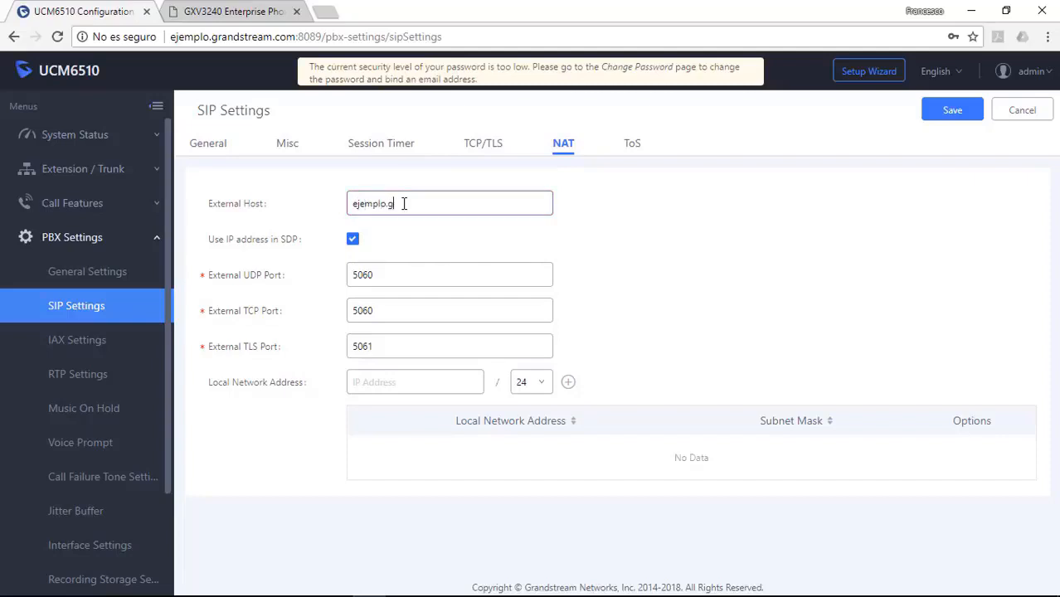
text(randstream.com)
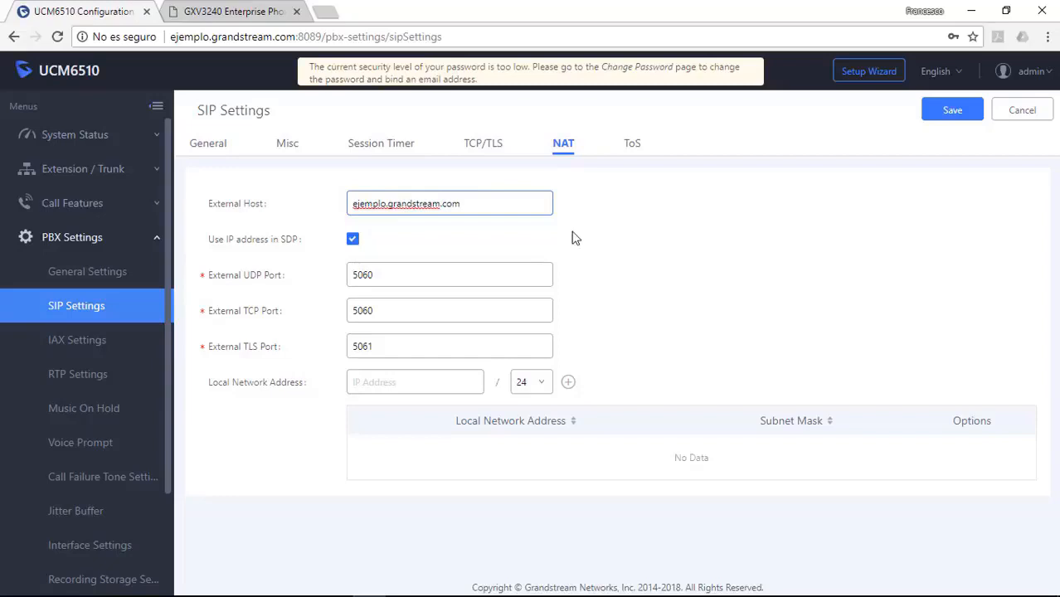
click(422, 382)
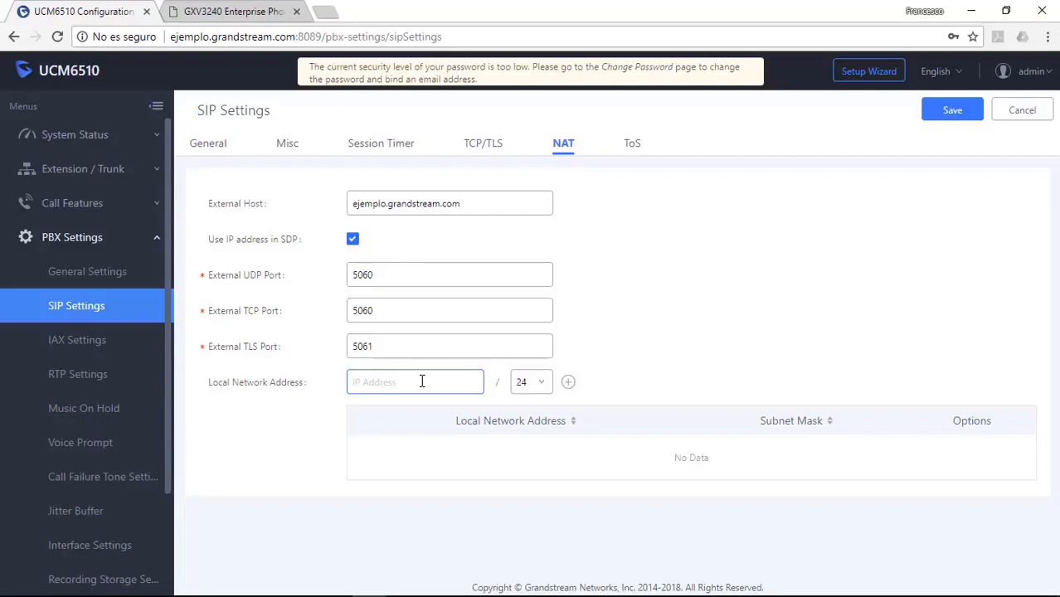
Step: Add 192.168.78.0/24 to the local network addresses and save the NAT settings
text(192.16)
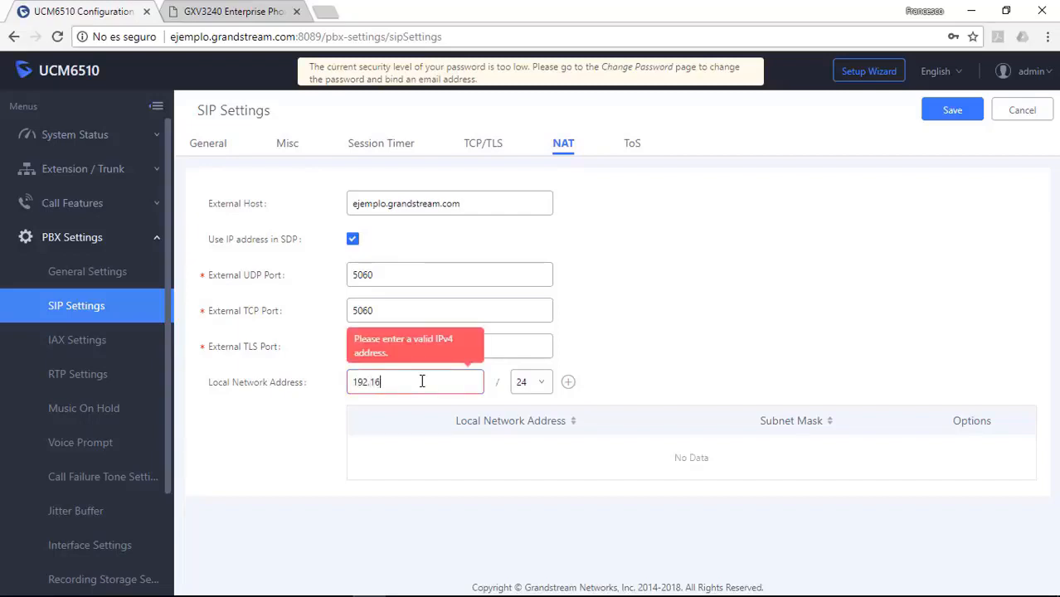
text(8.78.0)
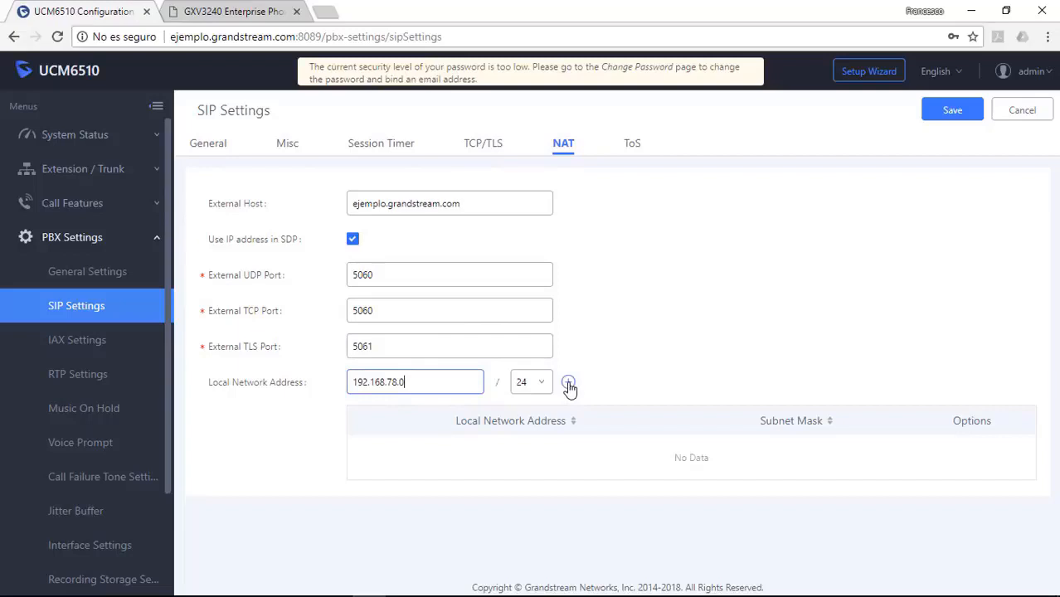
click(568, 382)
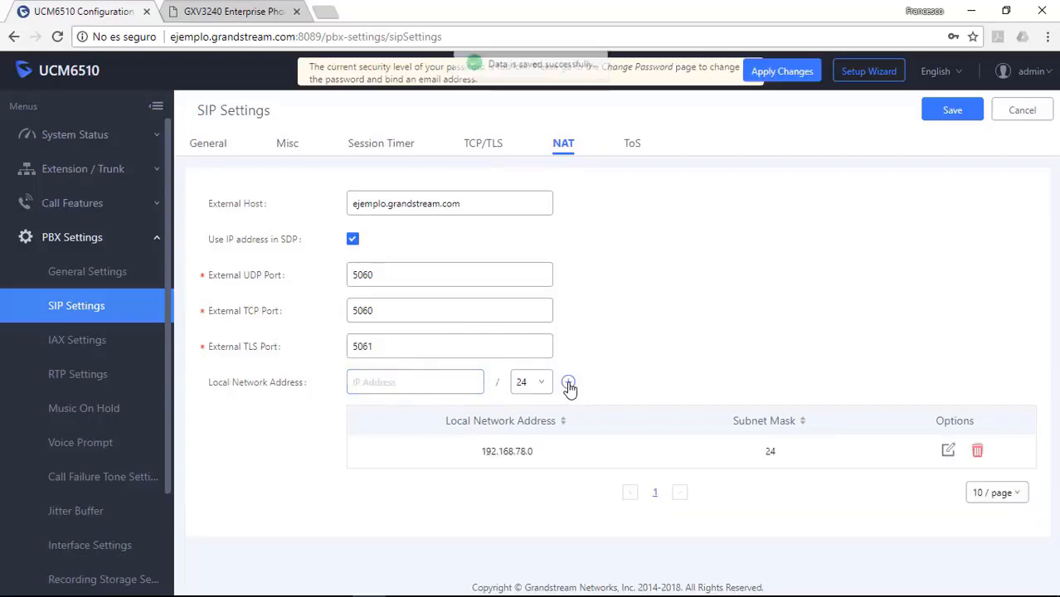
click(952, 112)
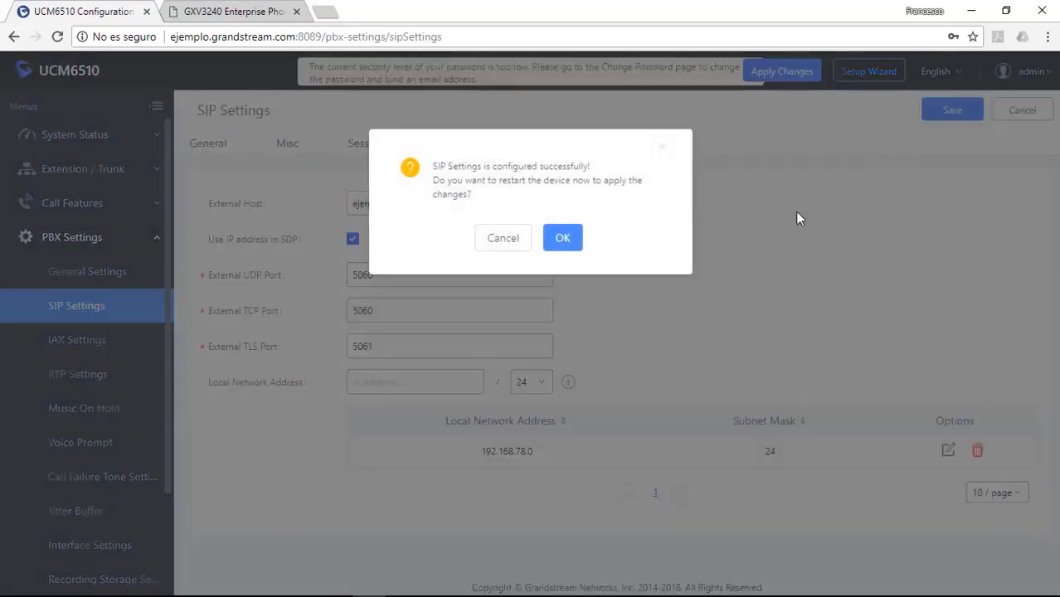
Step: Confirm the PBX restart, then log back in as admin with the account password
click(562, 239)
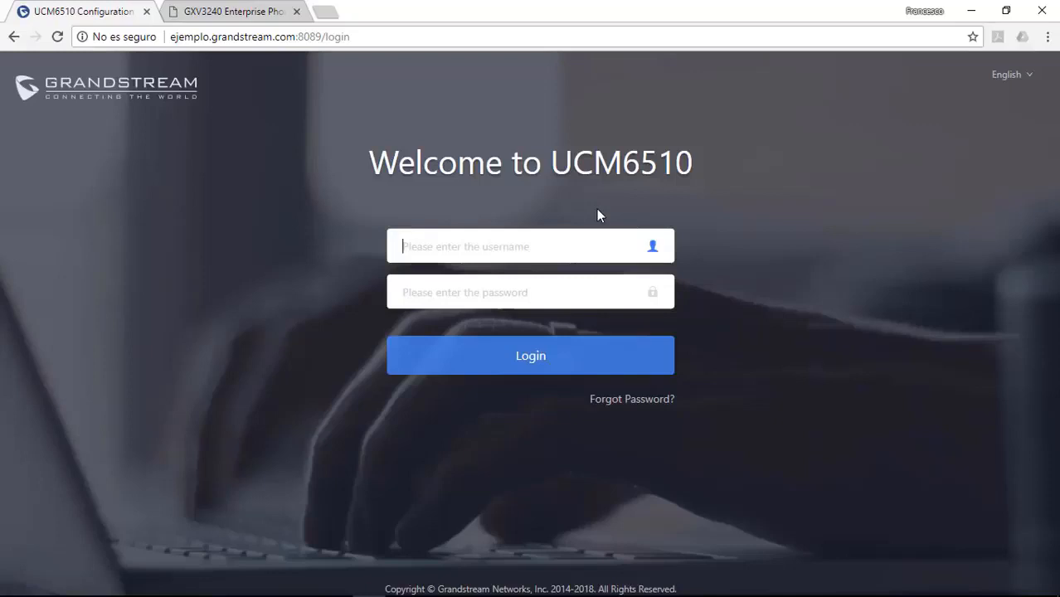
text(admin)
key(Tab)
text(ad)
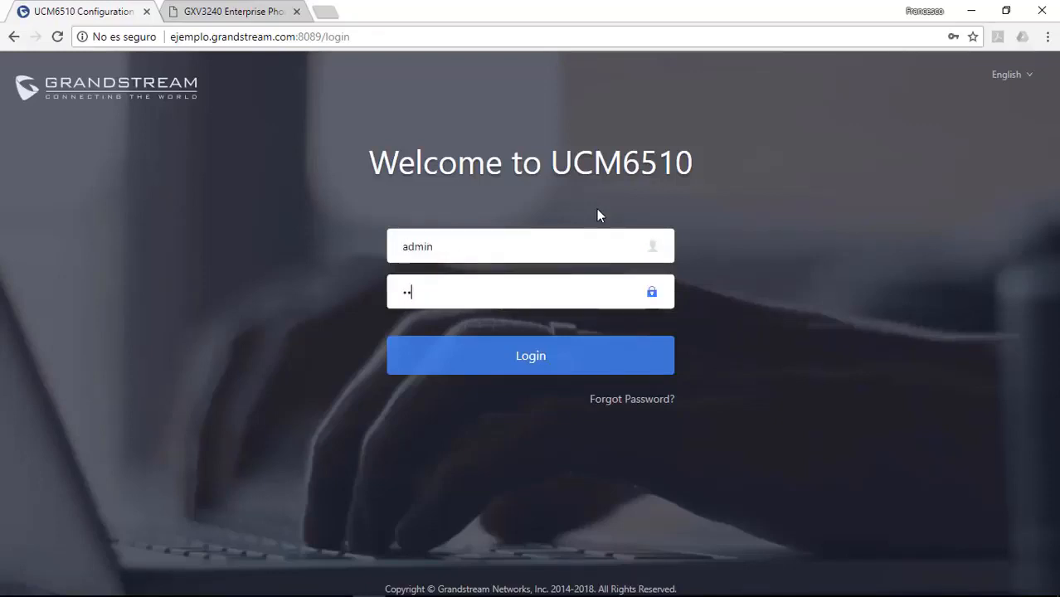
text(min)
key(Return)
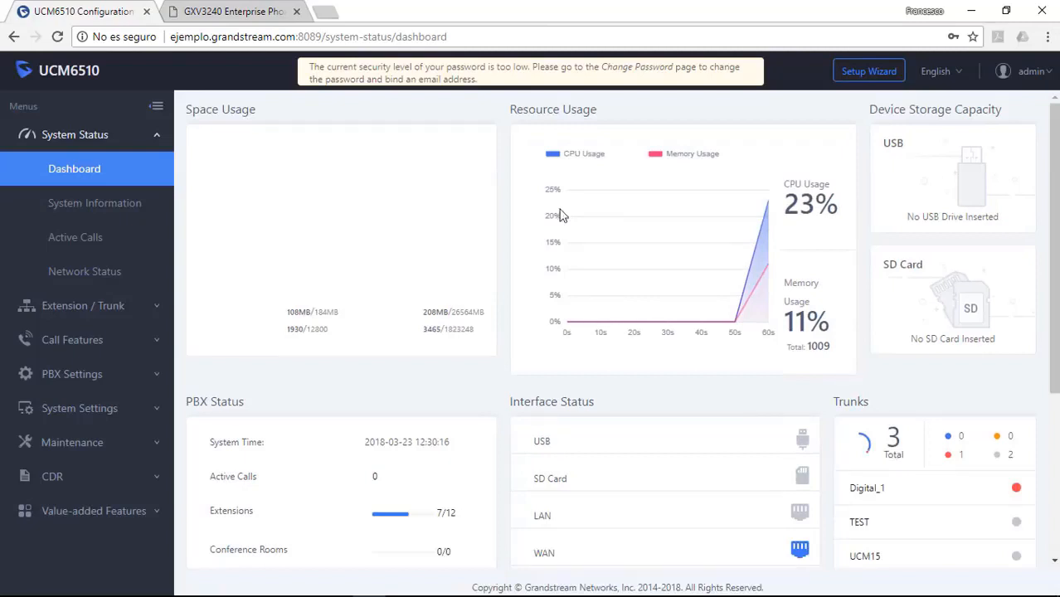
Step: Add extension 210, replacing default 1000, with a new SIP/IAX password, and save it
click(114, 305)
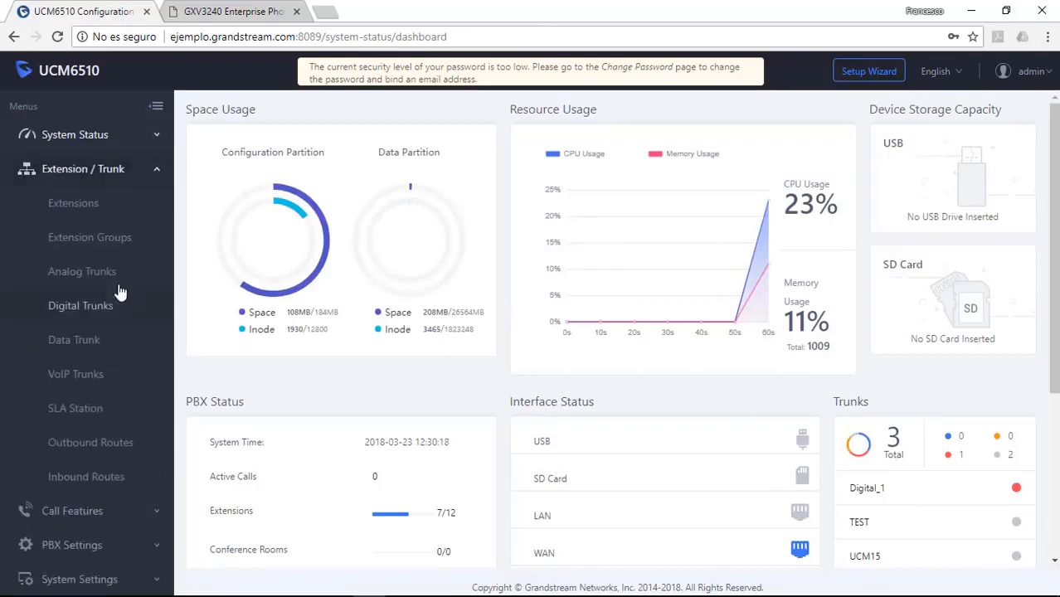
click(99, 217)
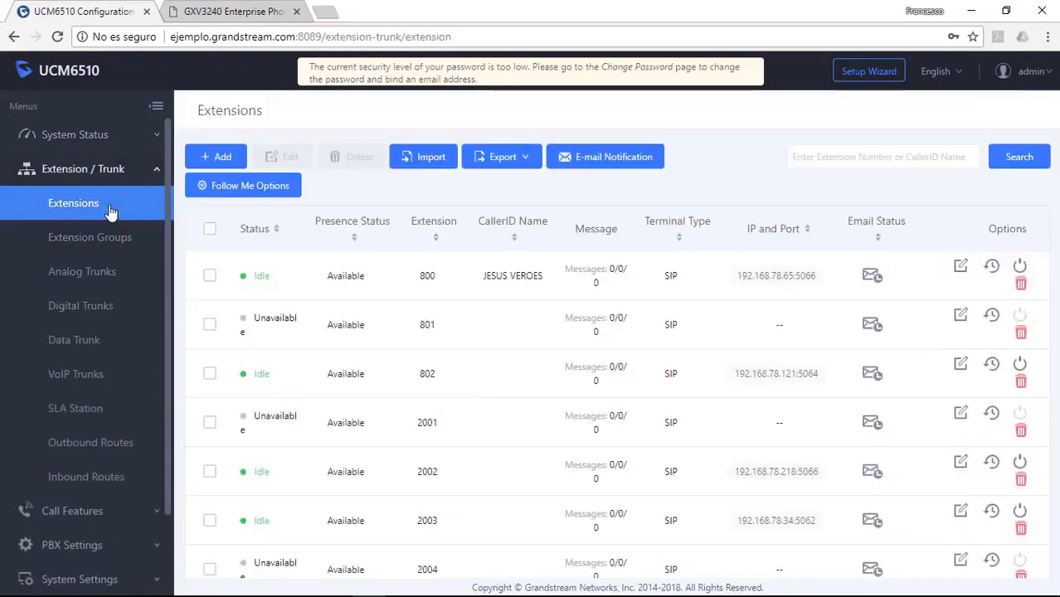
click(222, 157)
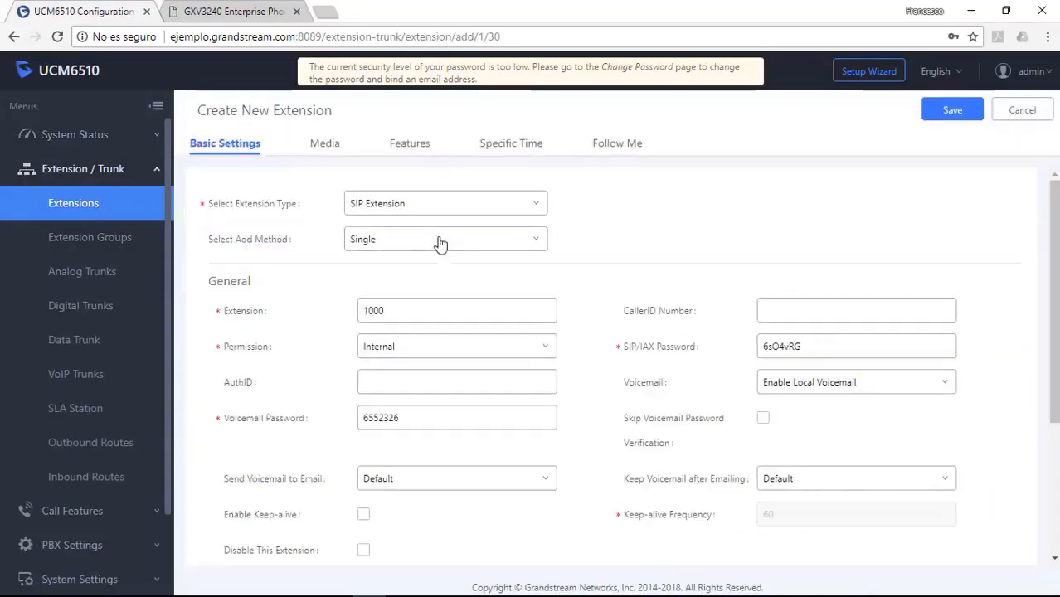
drag(426, 310, 359, 312)
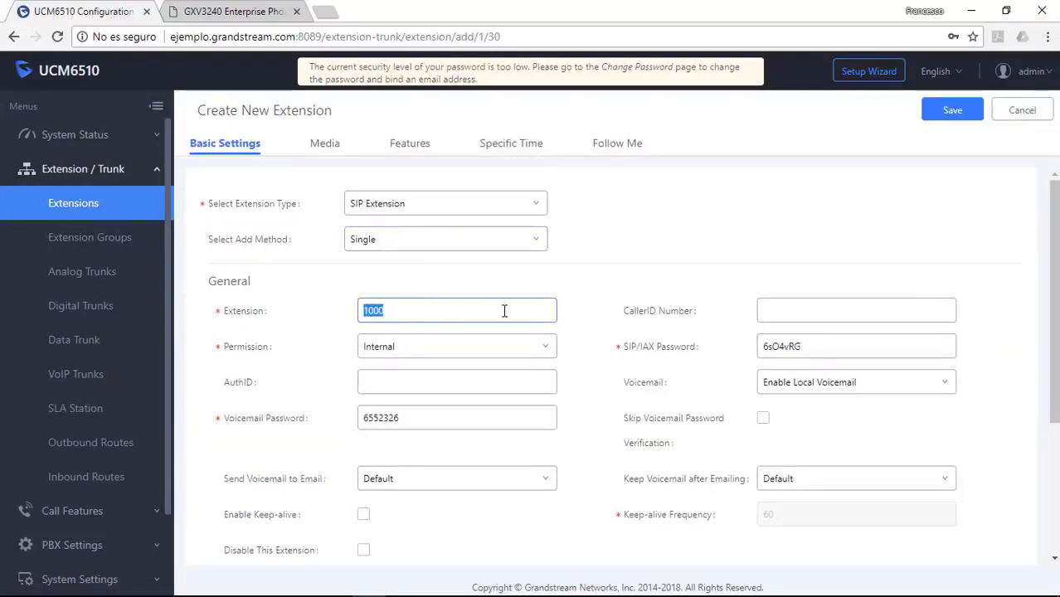
key(BackSpace)
text(210)
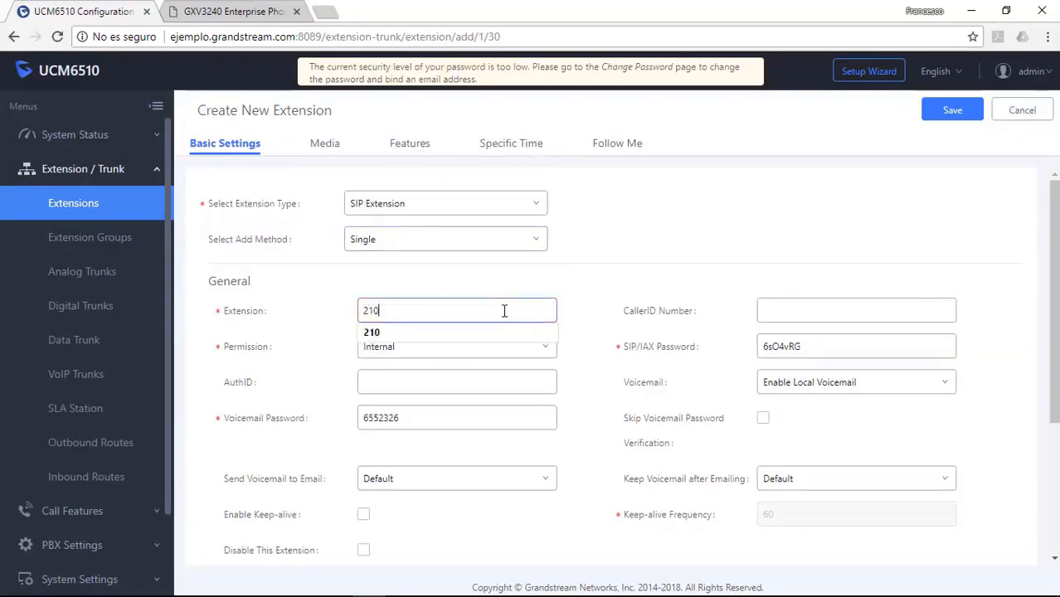
drag(821, 347, 701, 348)
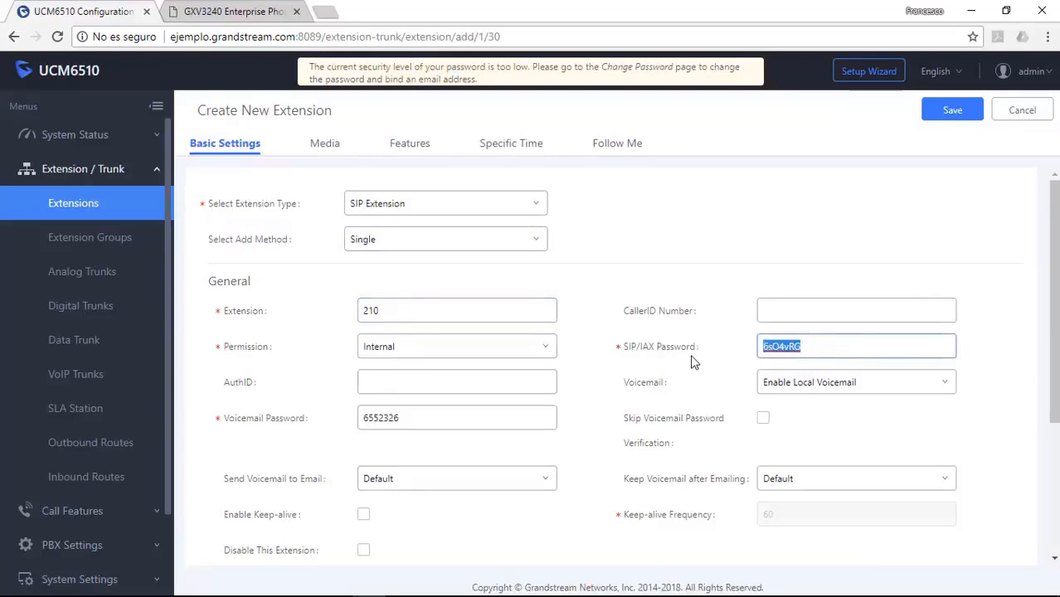
text(GS)
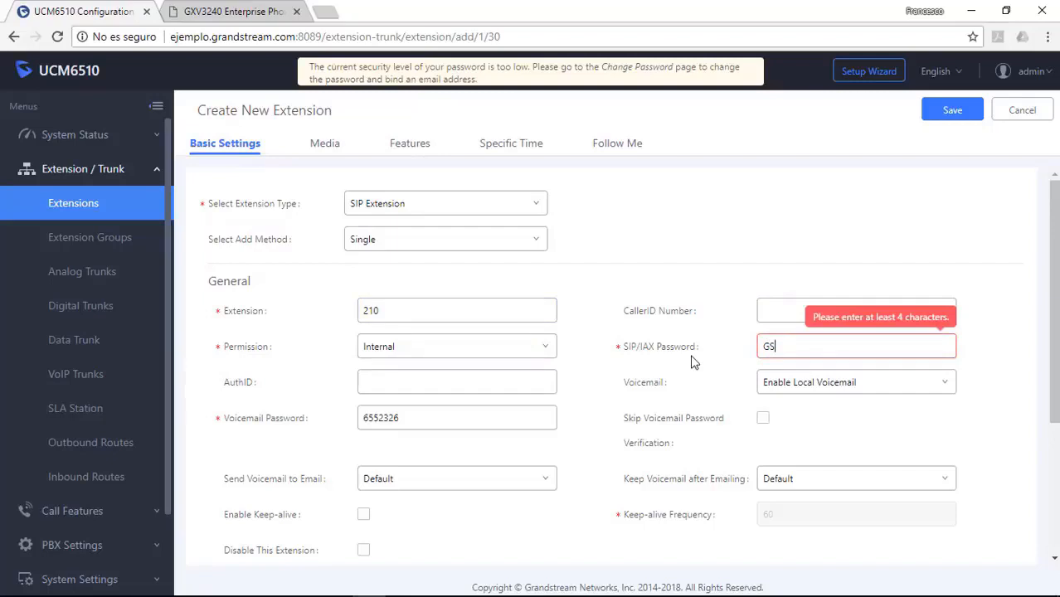
text(65)
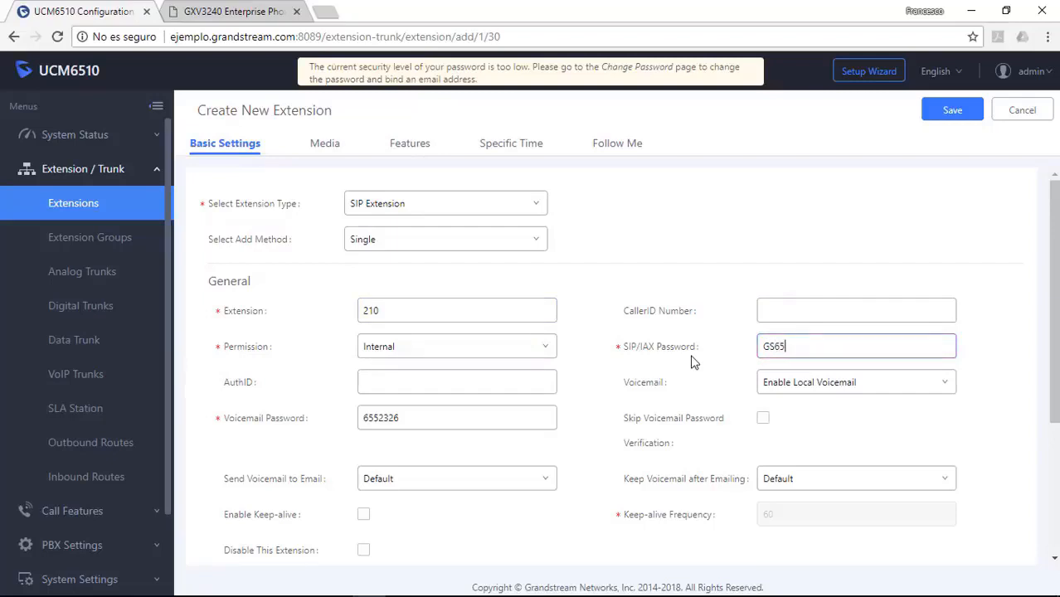
text(10nat)
click(952, 109)
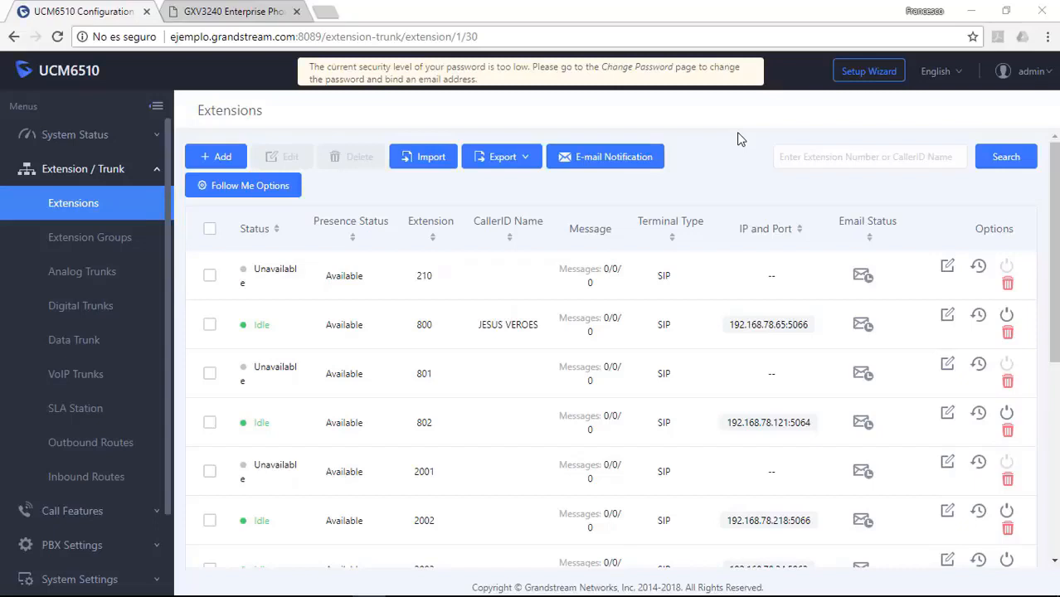
key(alt+Tab)
key(Tab)
key(Tab)
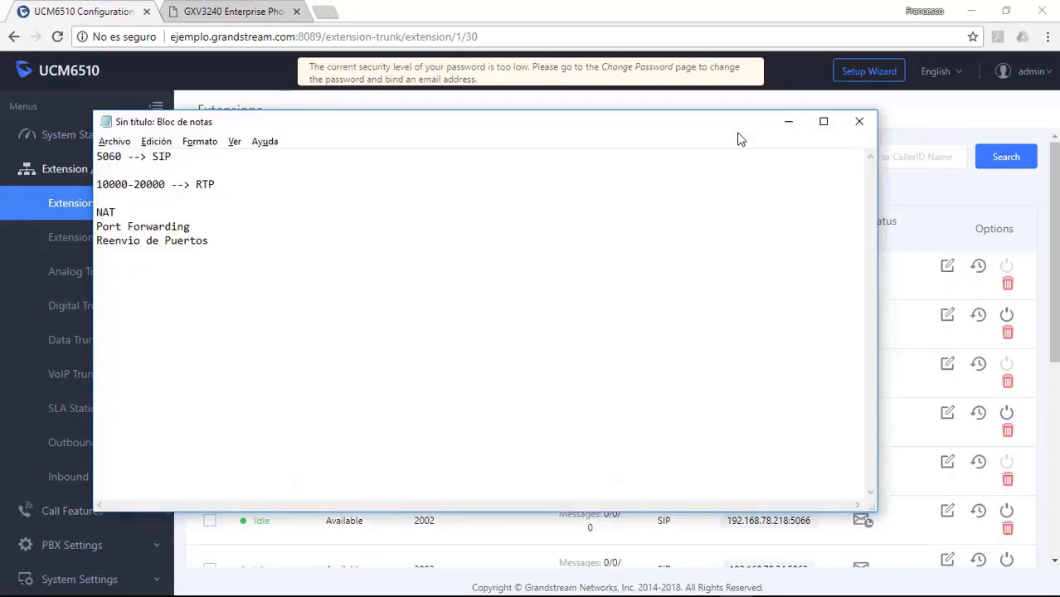
double_click(149, 156)
click(228, 173)
click(141, 212)
click(207, 226)
click(224, 244)
Step: Return to the browser and switch to the GXV3240 phone's account status page
click(814, 102)
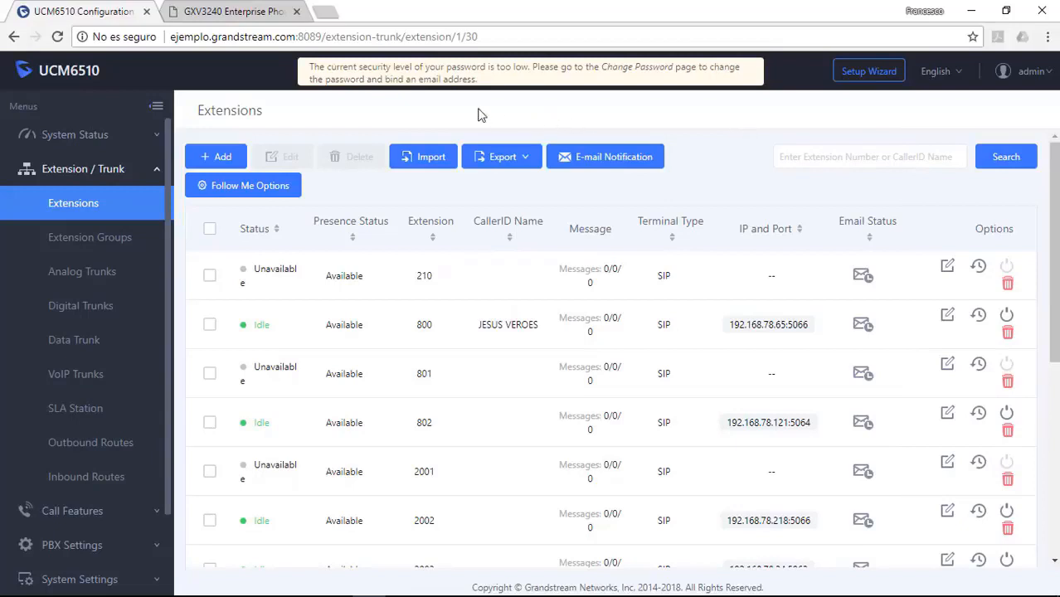
click(235, 12)
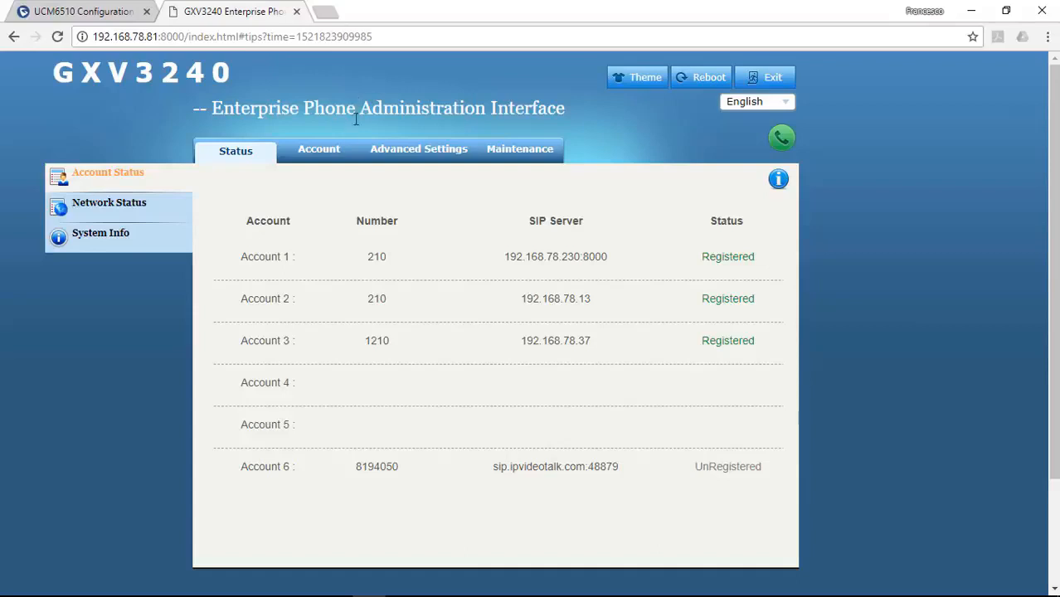
Step: Activate Account 4, name it UCM6510, and set SIP server ejemplo.grandstream.com
click(314, 155)
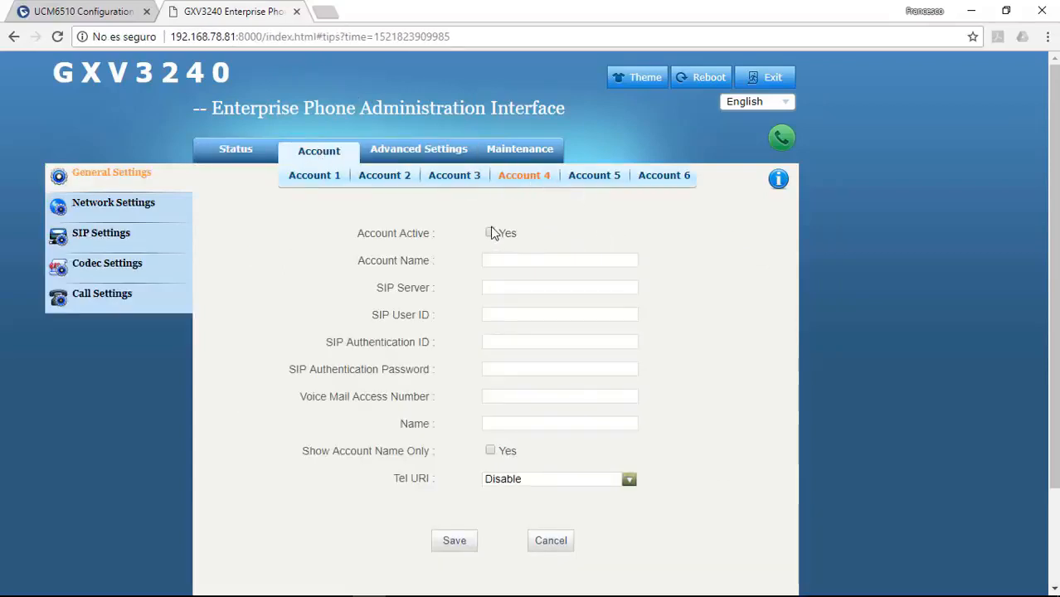
click(490, 233)
click(509, 259)
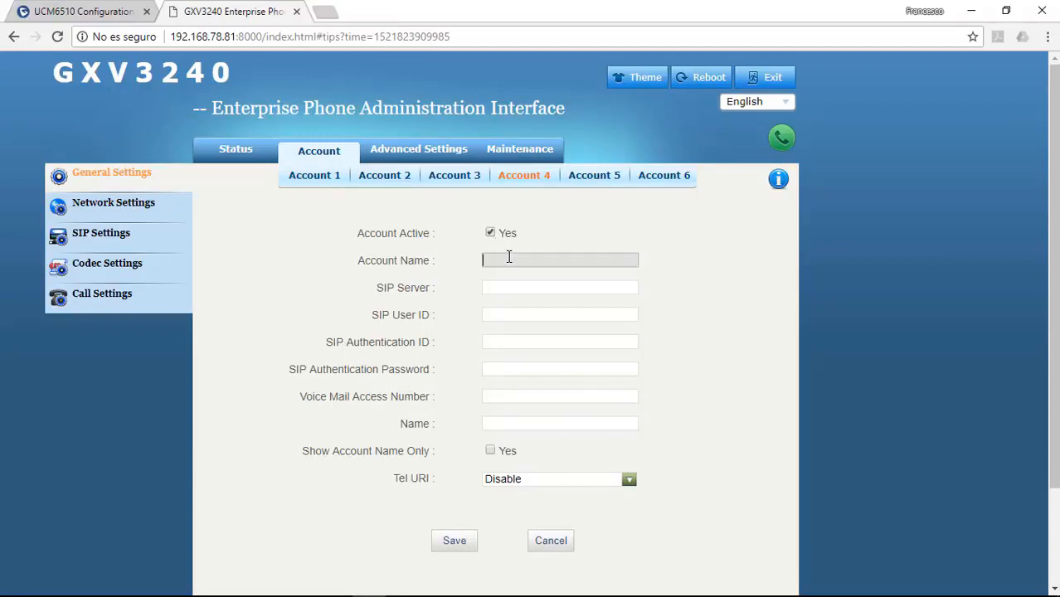
text(UC)
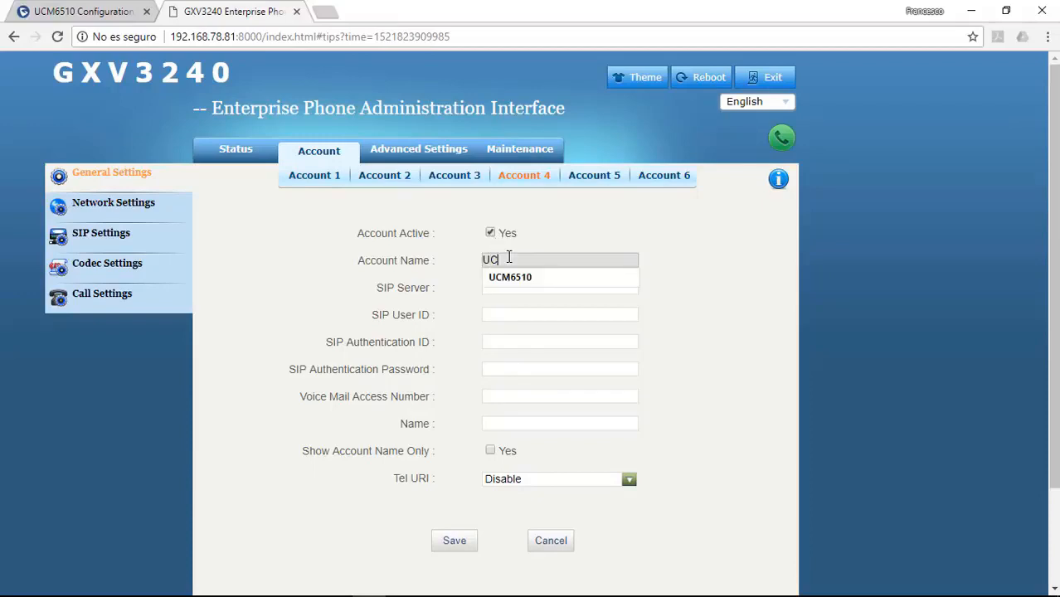
key(Down)
key(Tab)
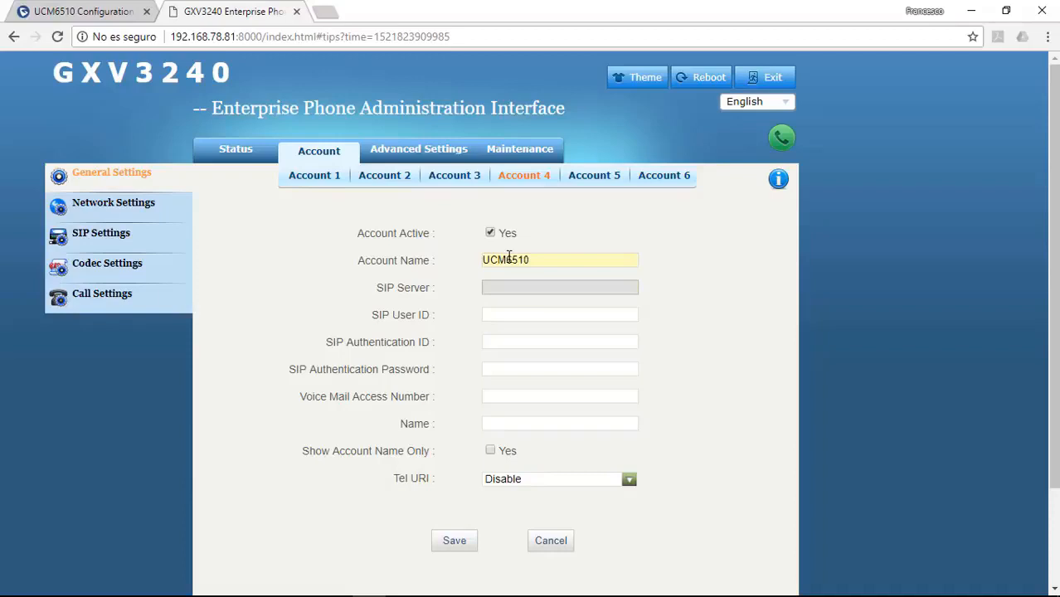
text(ejemplo.grandstream.co)
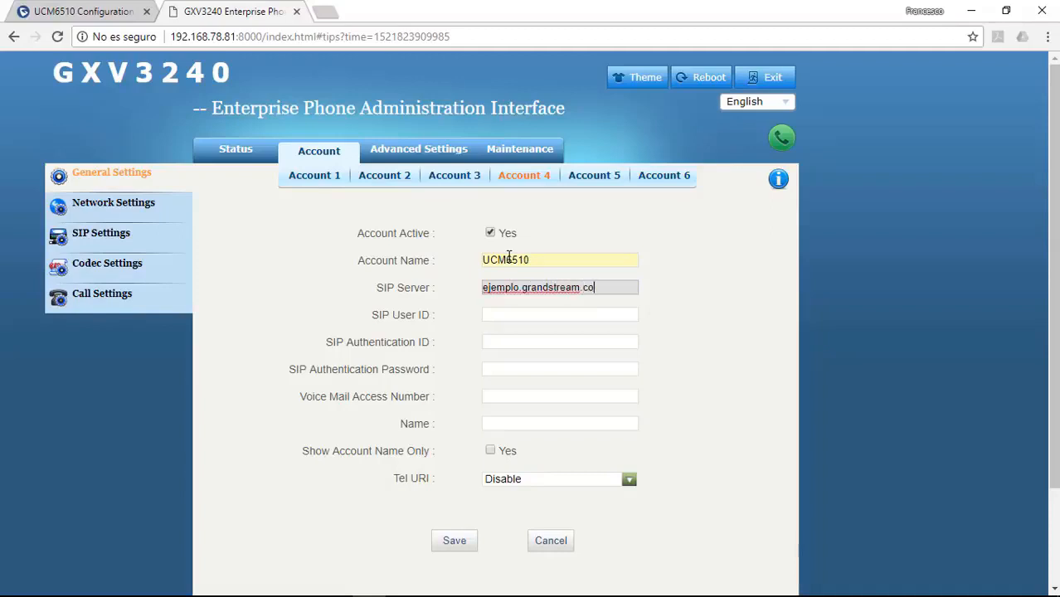
text(m)
Step: Enter SIP user ID 210, authentication ID 210 and the authentication password, then save
key(Tab)
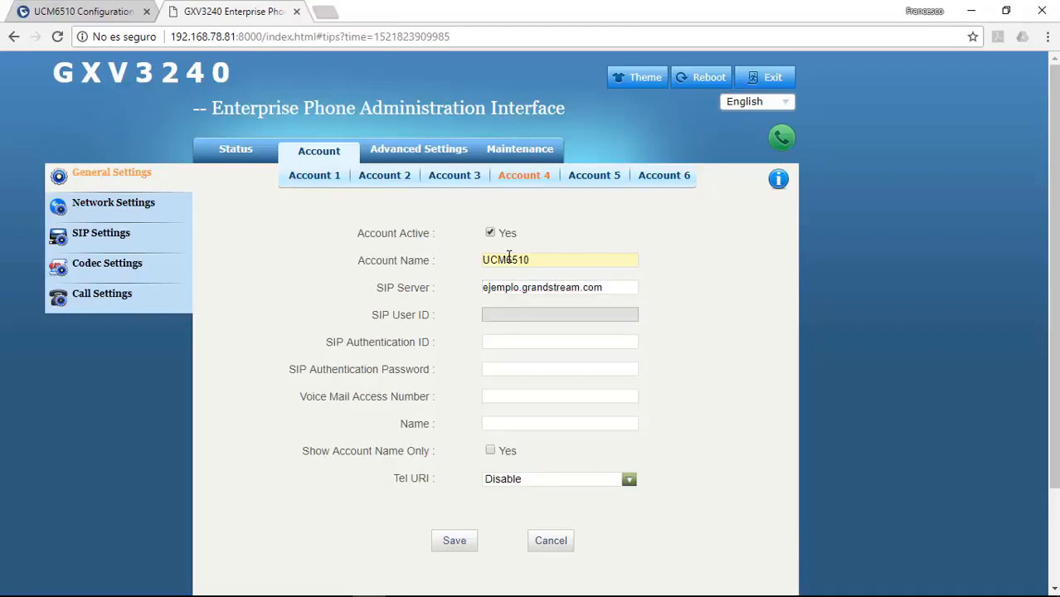
text(210)
key(Tab)
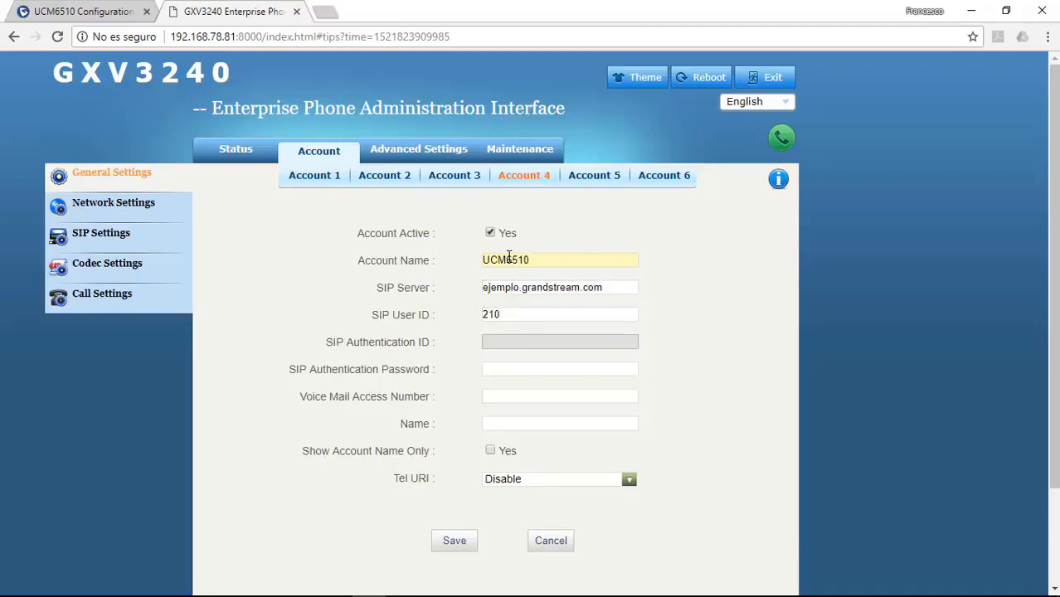
text(210)
key(Tab)
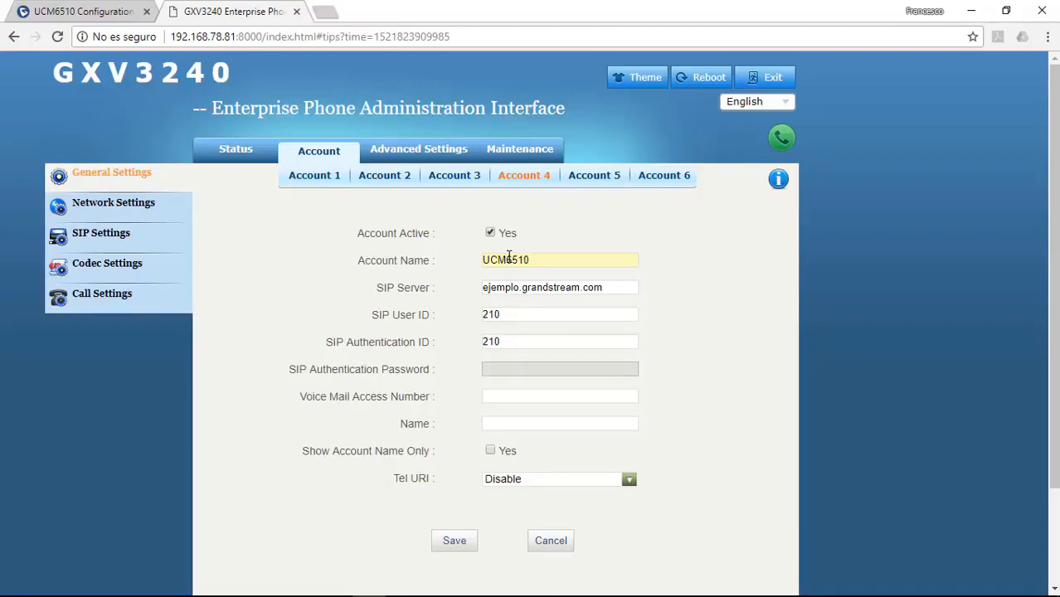
text(123456789)
click(468, 542)
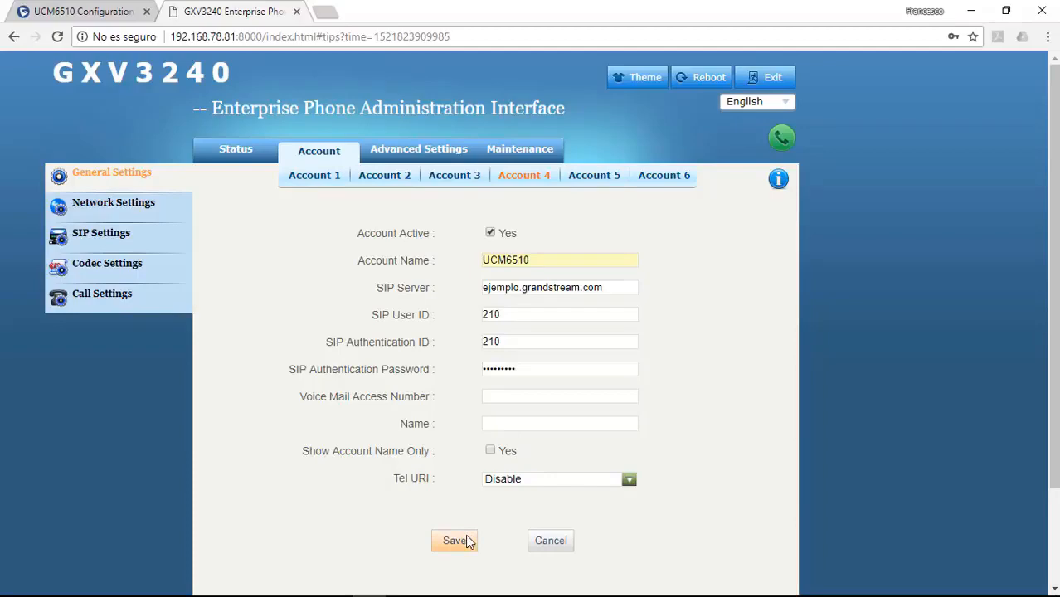
Step: Save and apply Account 4's settings, confirm it shows Registered, then reopen its general settings
click(469, 542)
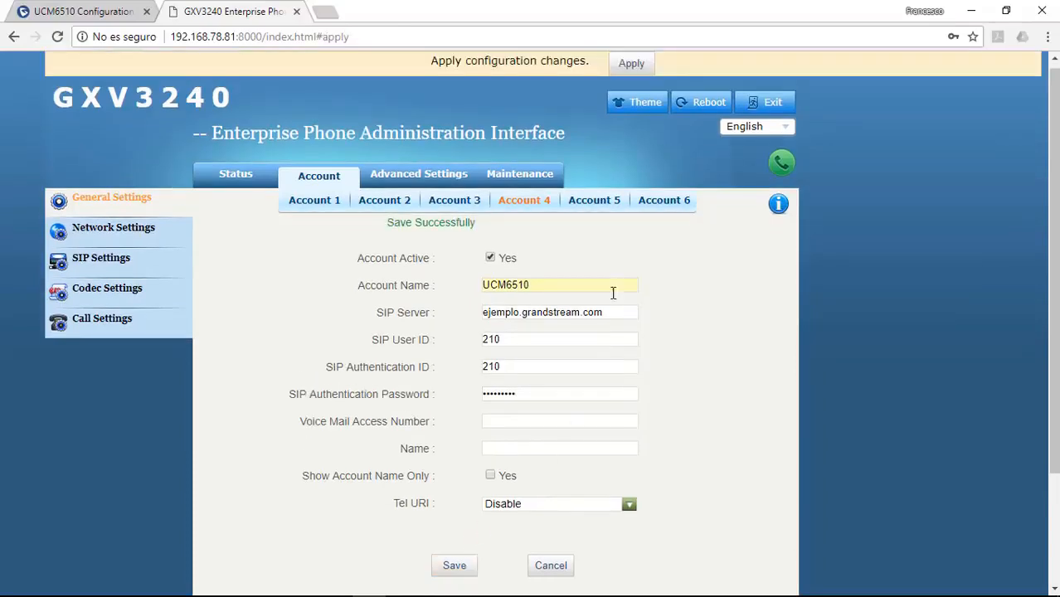
click(630, 63)
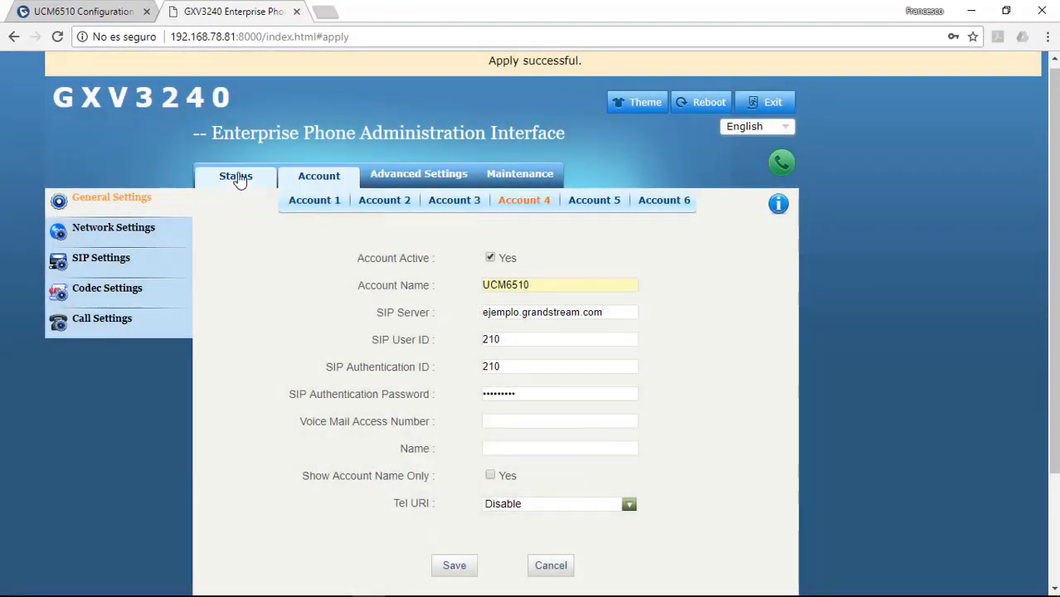
click(239, 181)
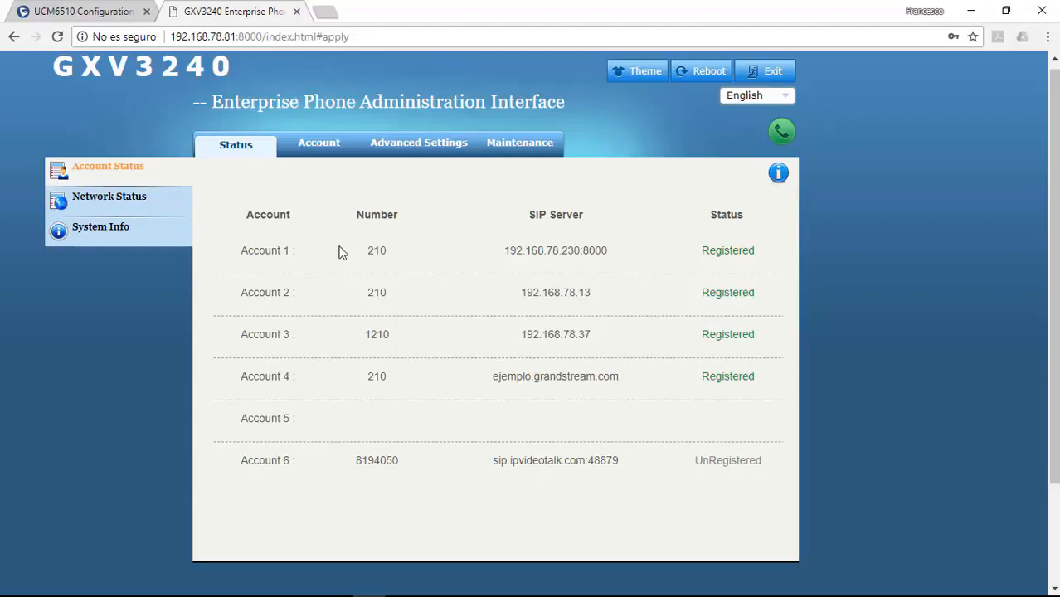
click(332, 148)
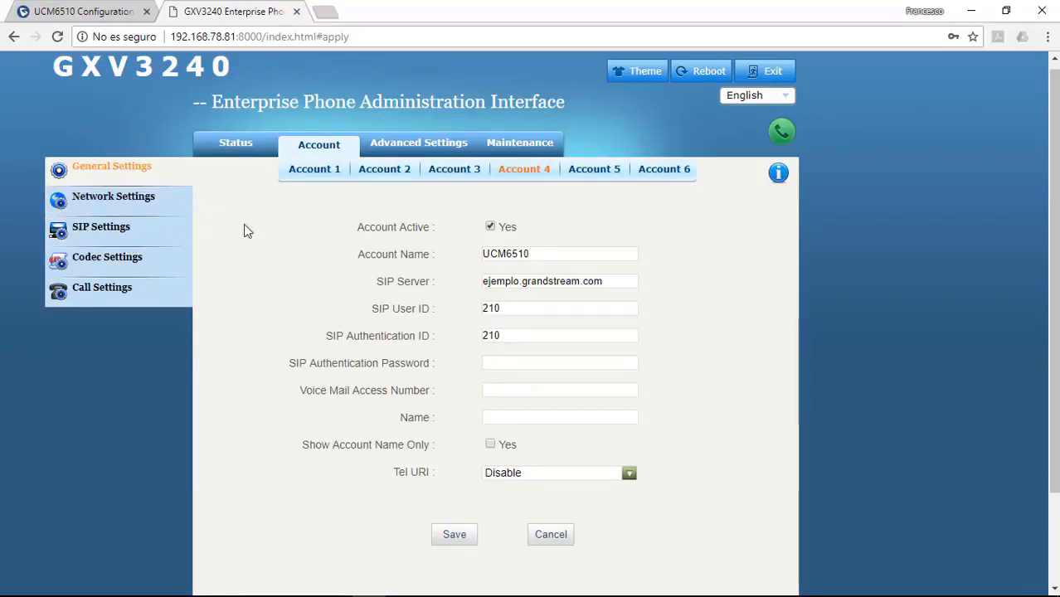
Step: Switch Account 4's NAT Traversal from Keep-alive to STUN and save it
click(143, 206)
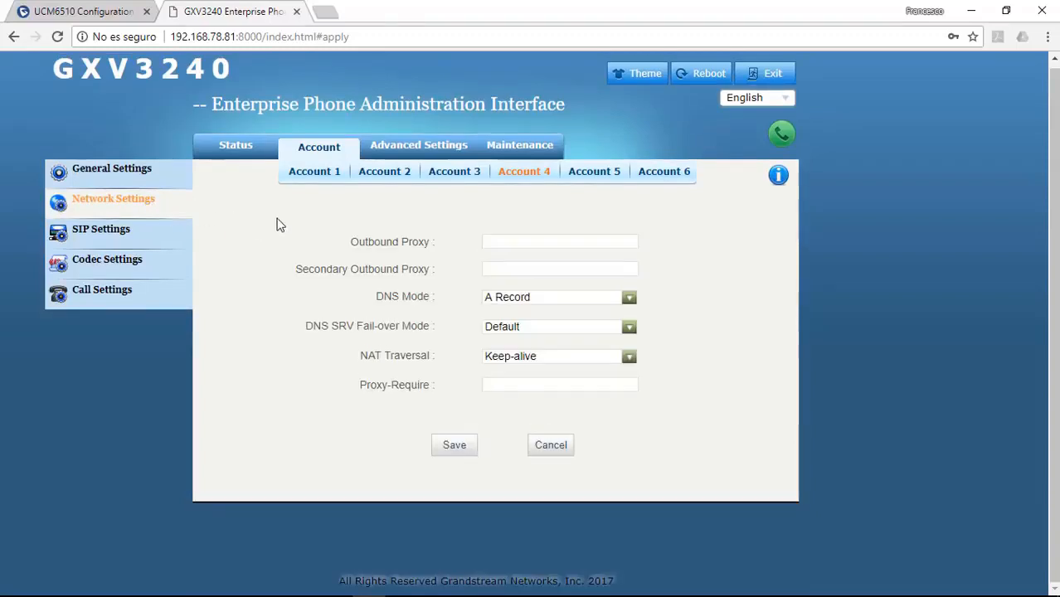
click(530, 360)
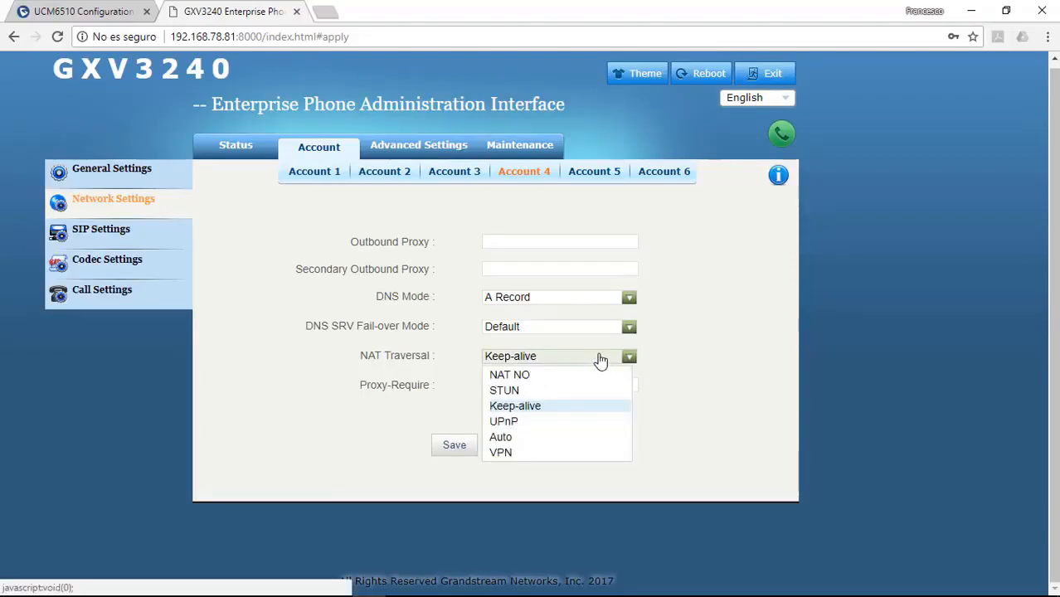
click(506, 391)
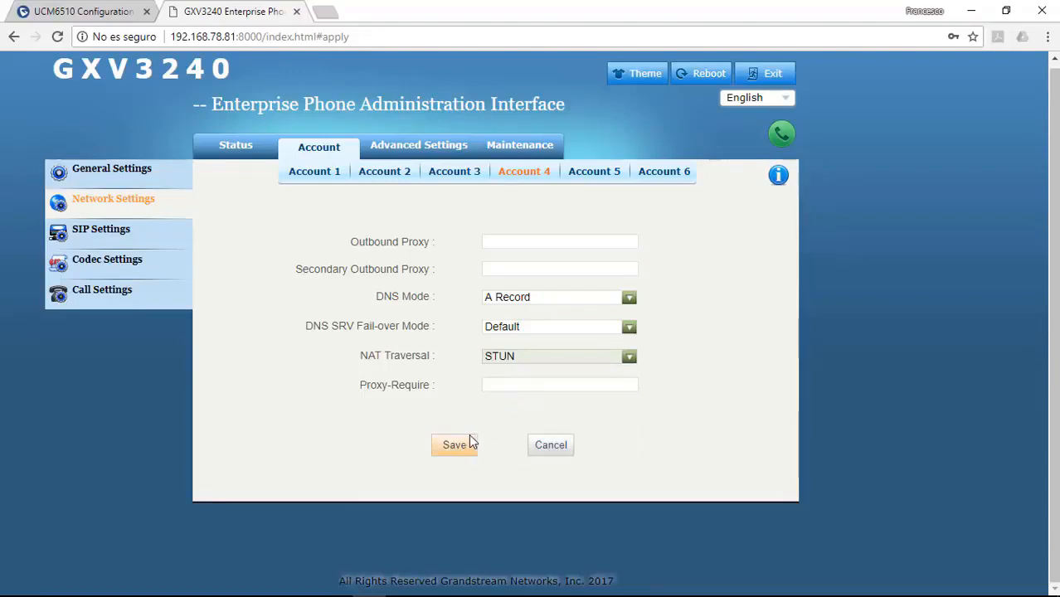
click(469, 442)
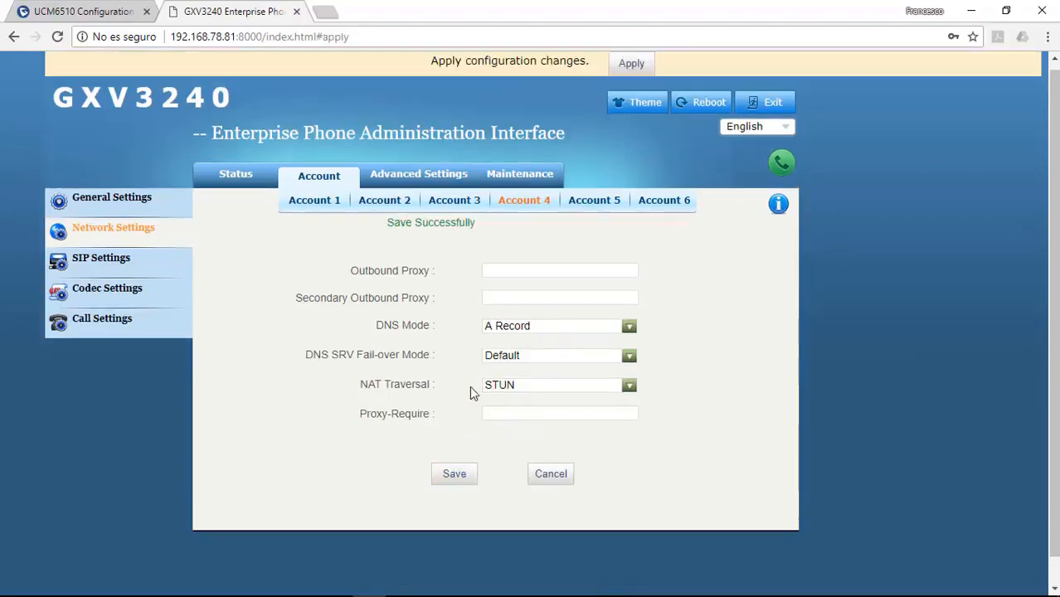
click(439, 177)
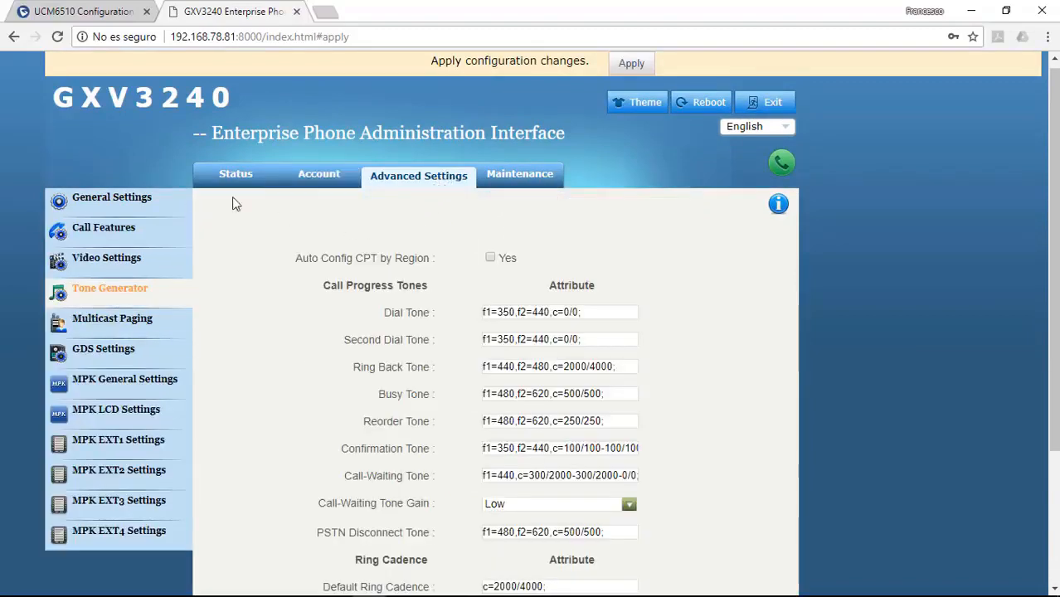
Step: Check the STUN Server stun.ipvideotalk.com in advanced general settings, then return to Account settings
click(108, 201)
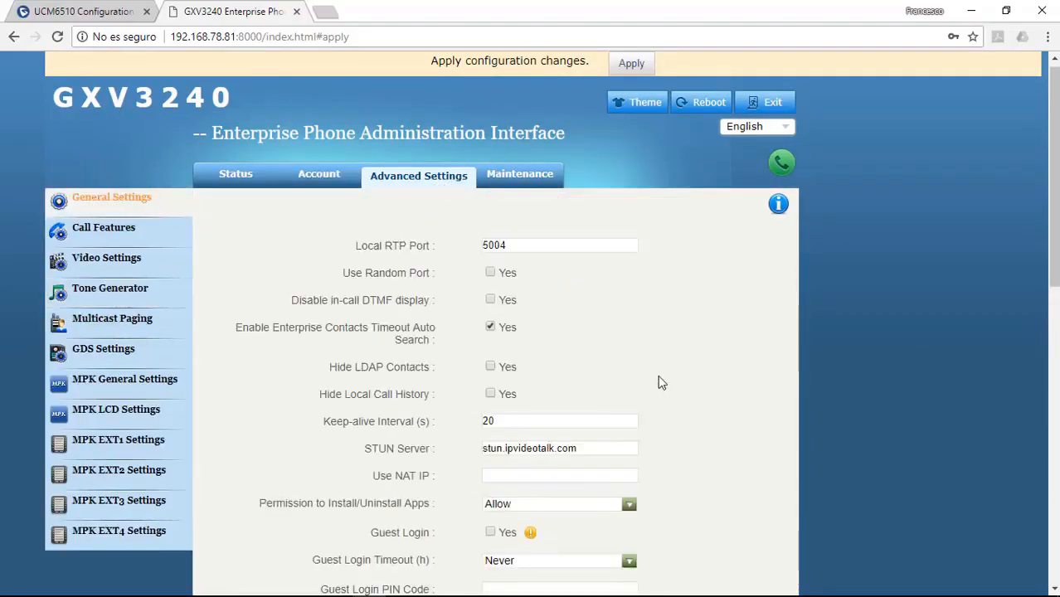
scroll(658, 382, down, 2)
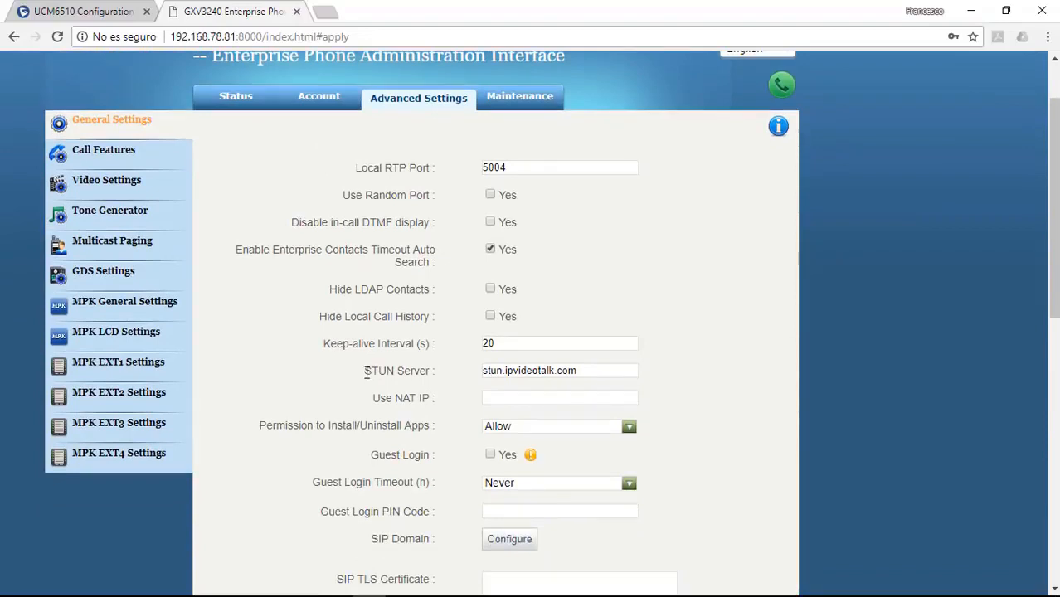
drag(365, 371, 424, 370)
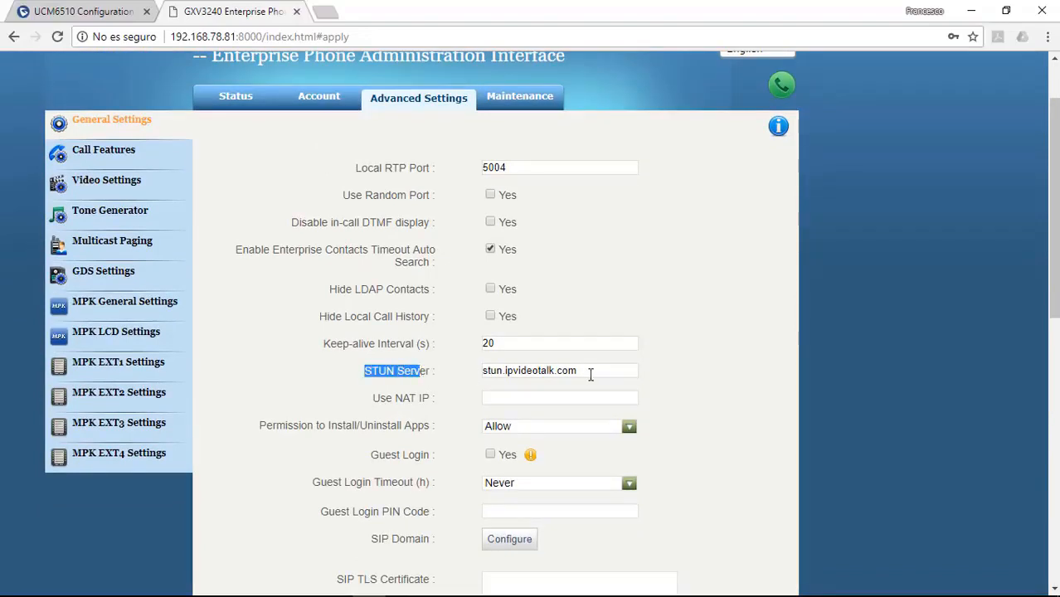
click(594, 374)
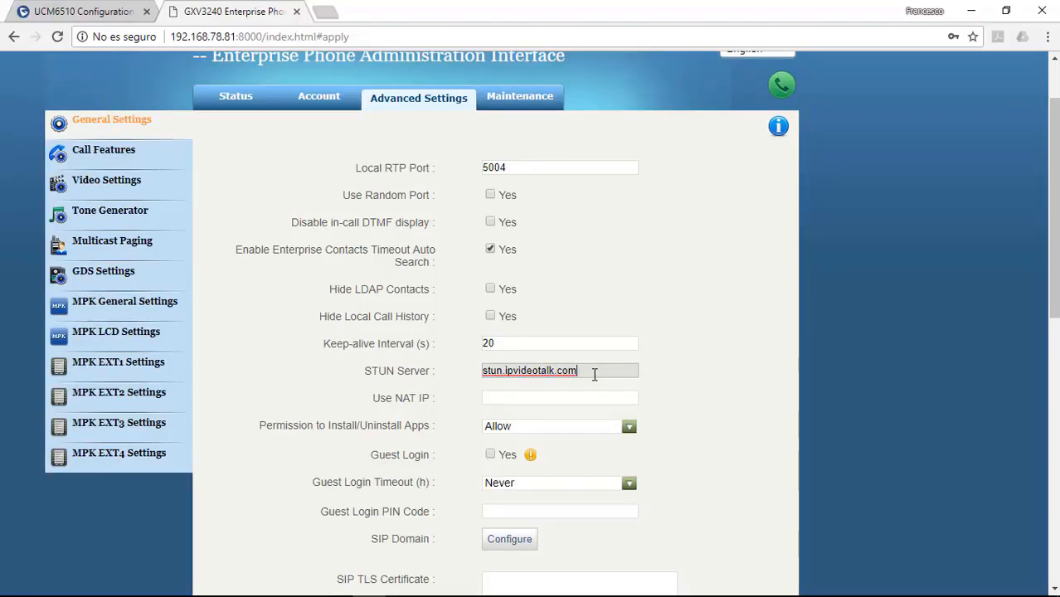
scroll(545, 260, up, 1)
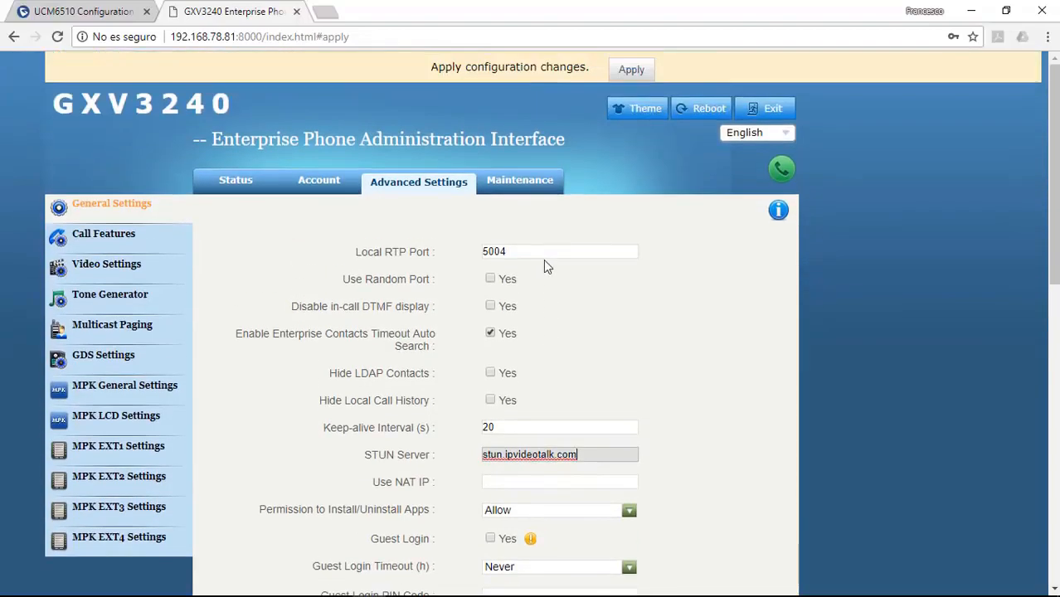
click(334, 190)
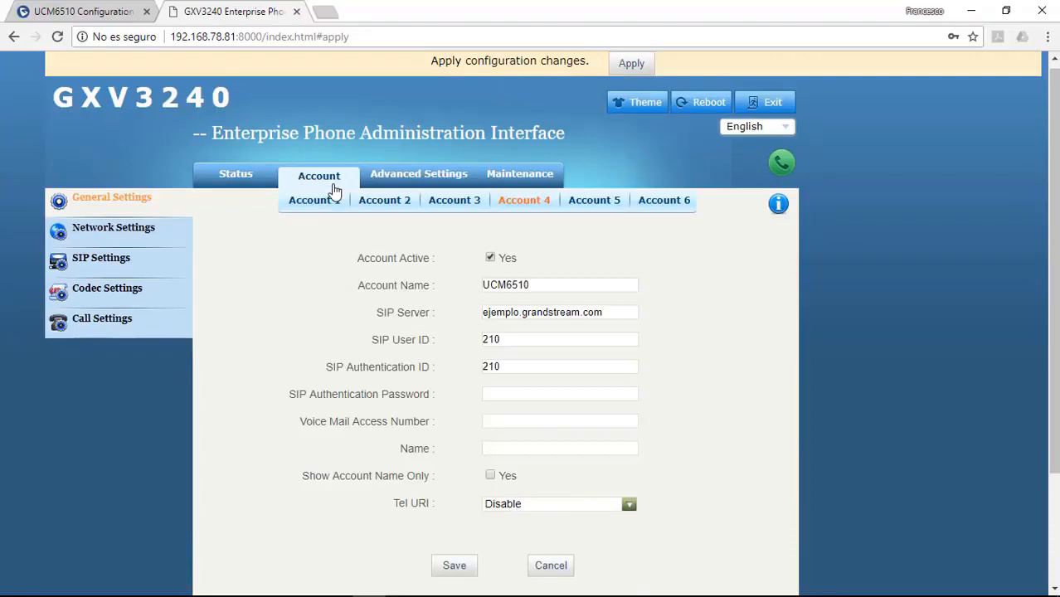
Step: Switch Account 4's NAT Traversal to Keep-alive, save and apply it, then go to Advanced Settings
click(88, 240)
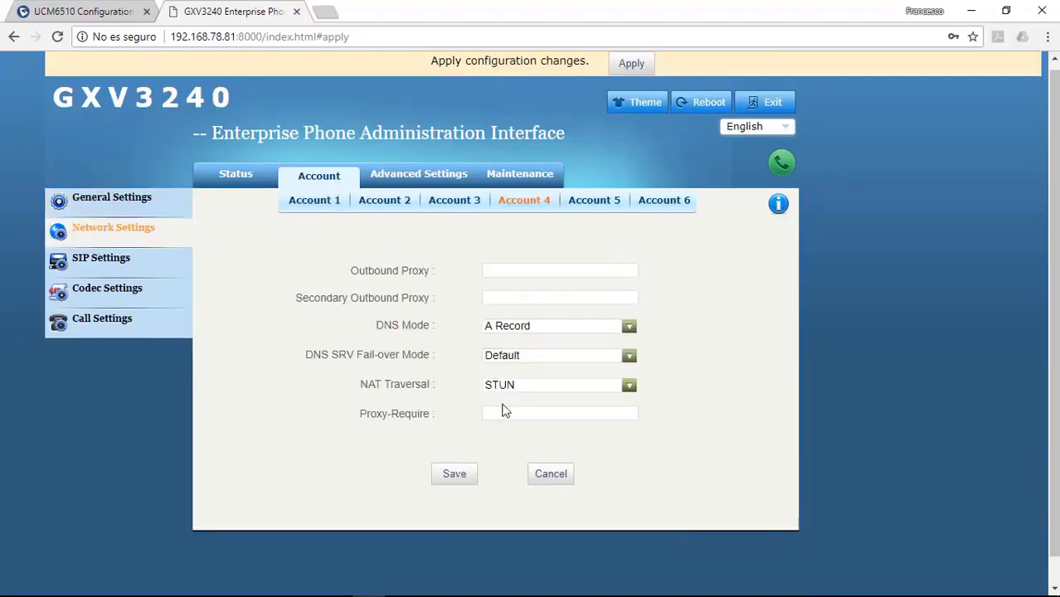
click(599, 392)
click(630, 433)
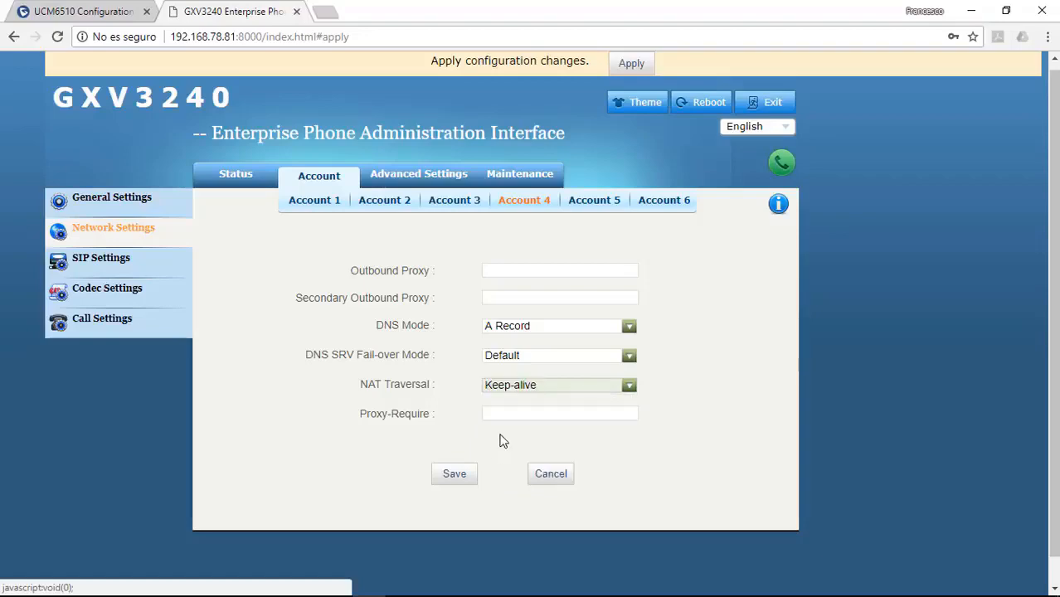
click(465, 475)
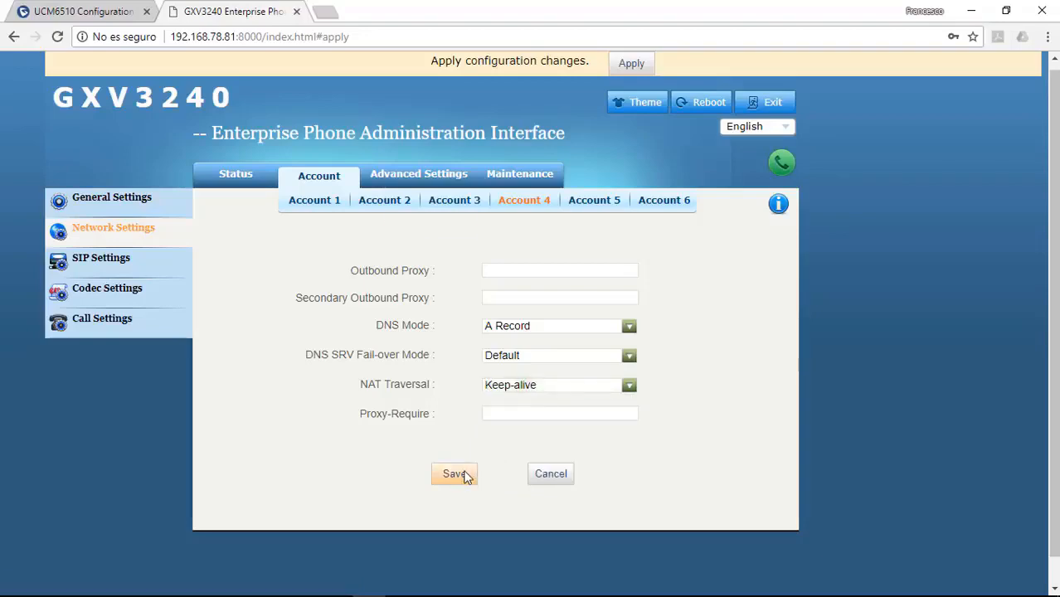
click(628, 64)
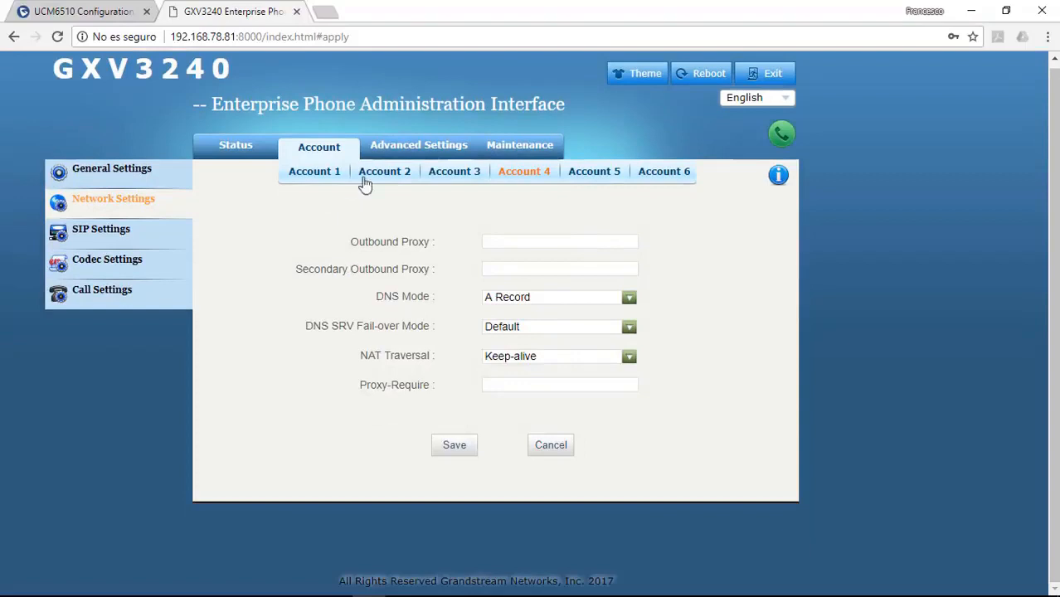
click(423, 148)
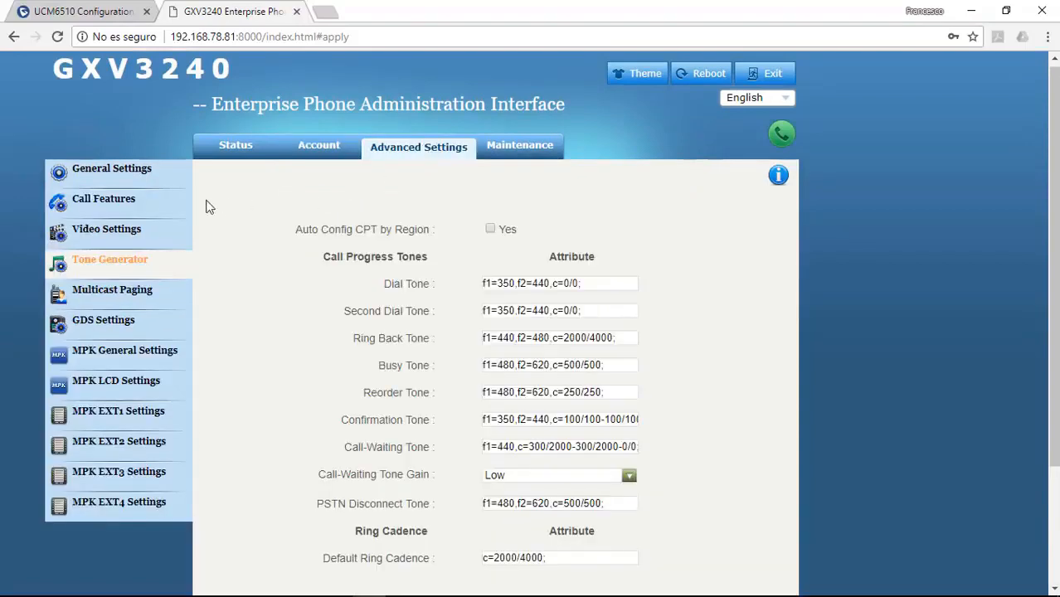
Step: In Advanced General Settings, enable Use Random Port and put focus in the empty Use NAT IP field
click(112, 175)
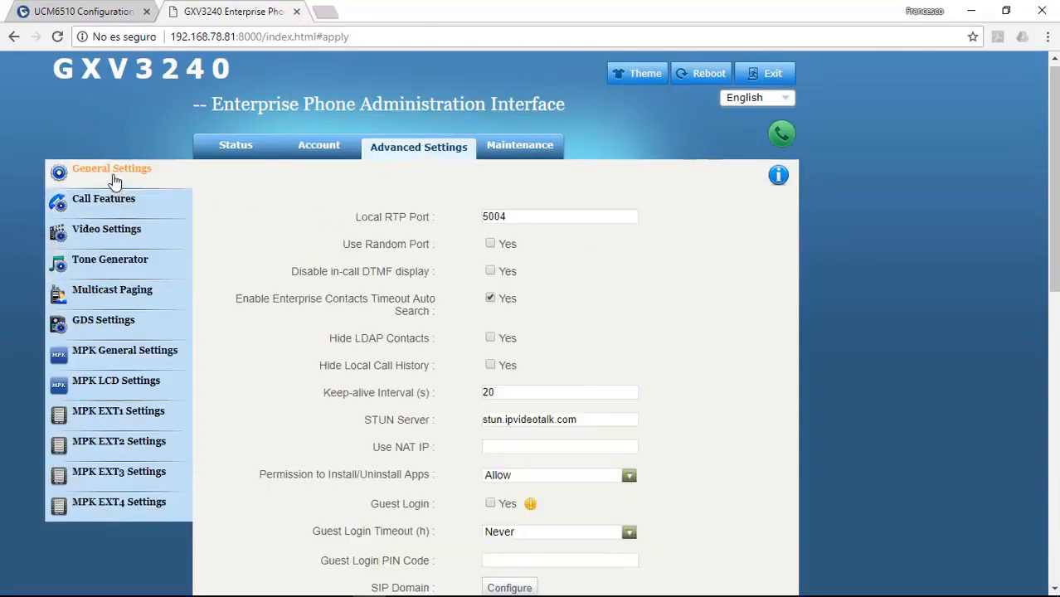
click(490, 244)
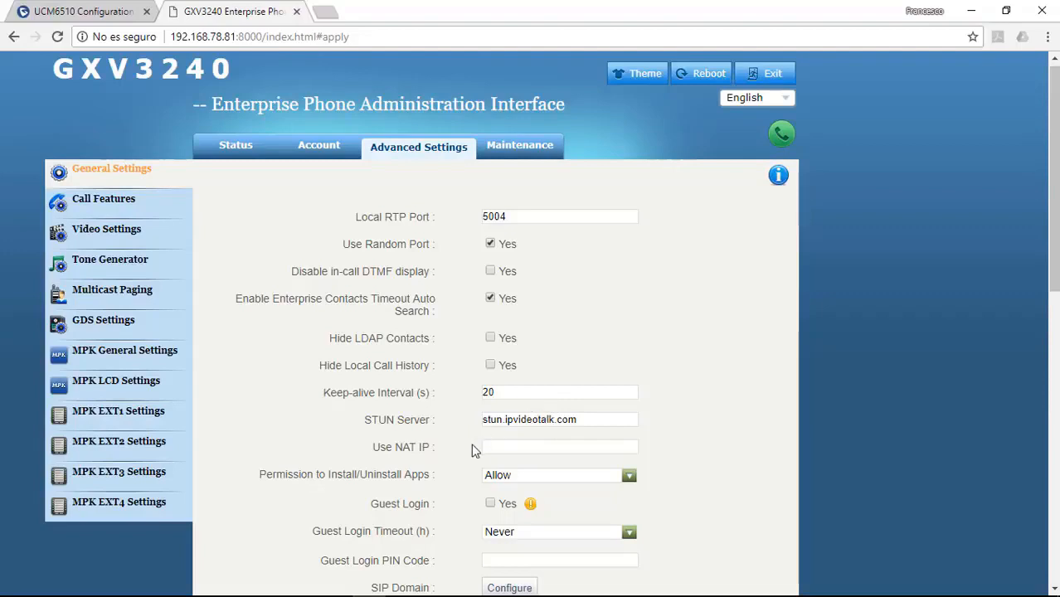
drag(374, 448, 441, 456)
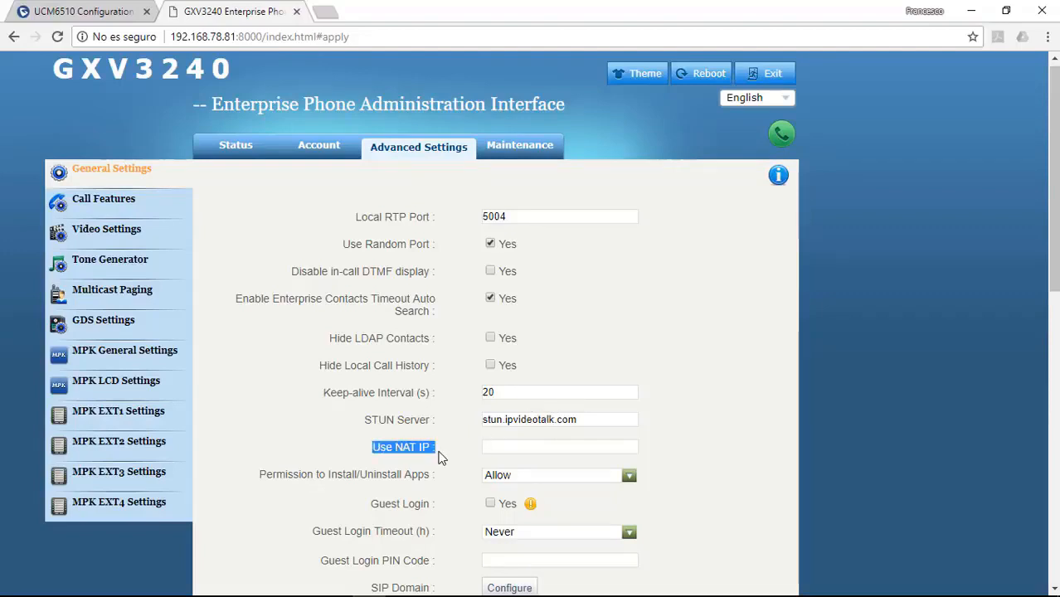
click(441, 457)
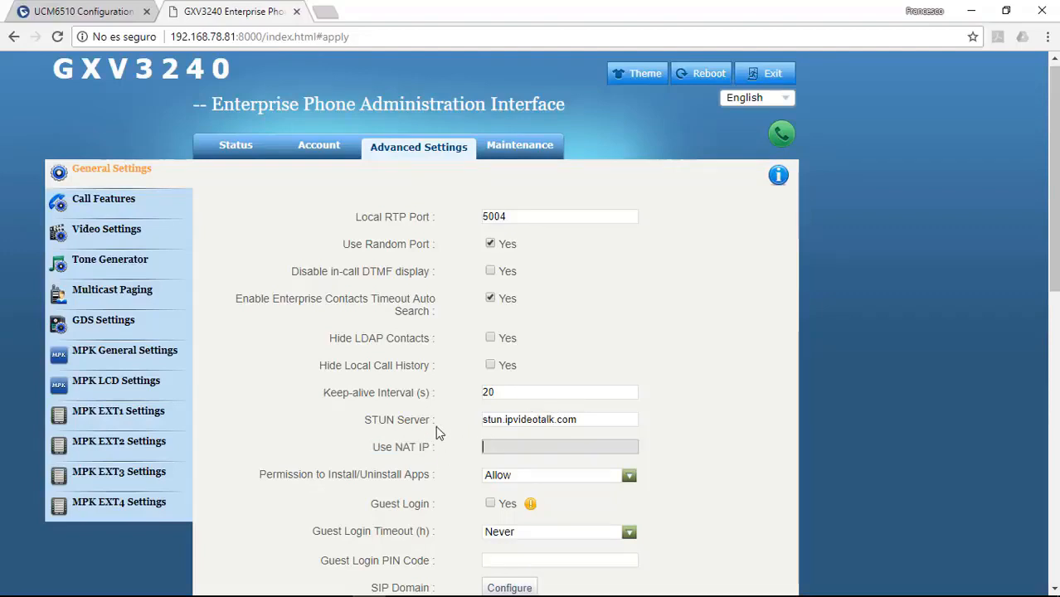